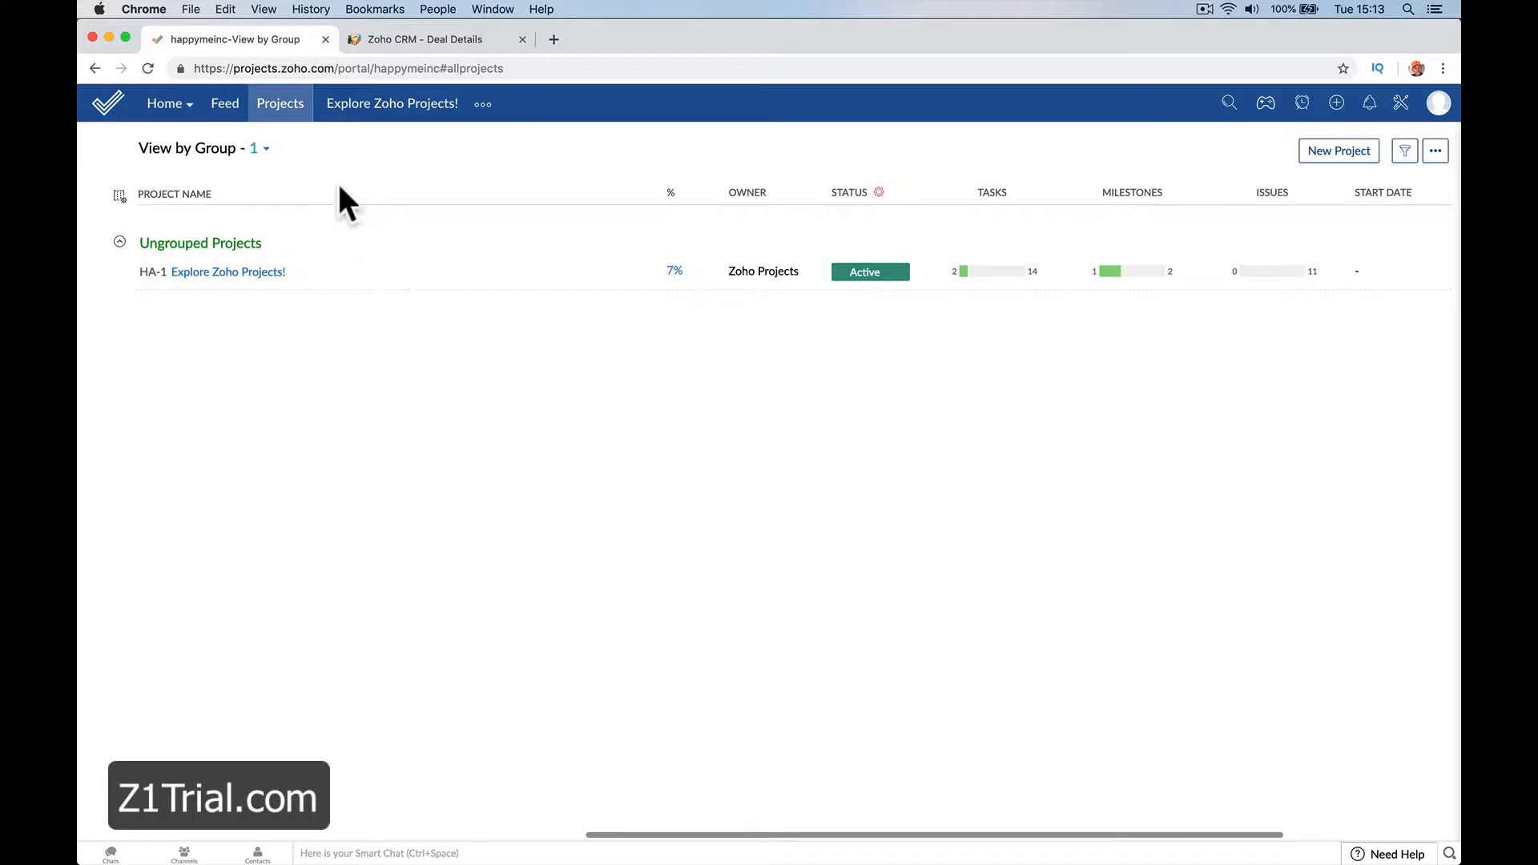
left_click(1323, 157)
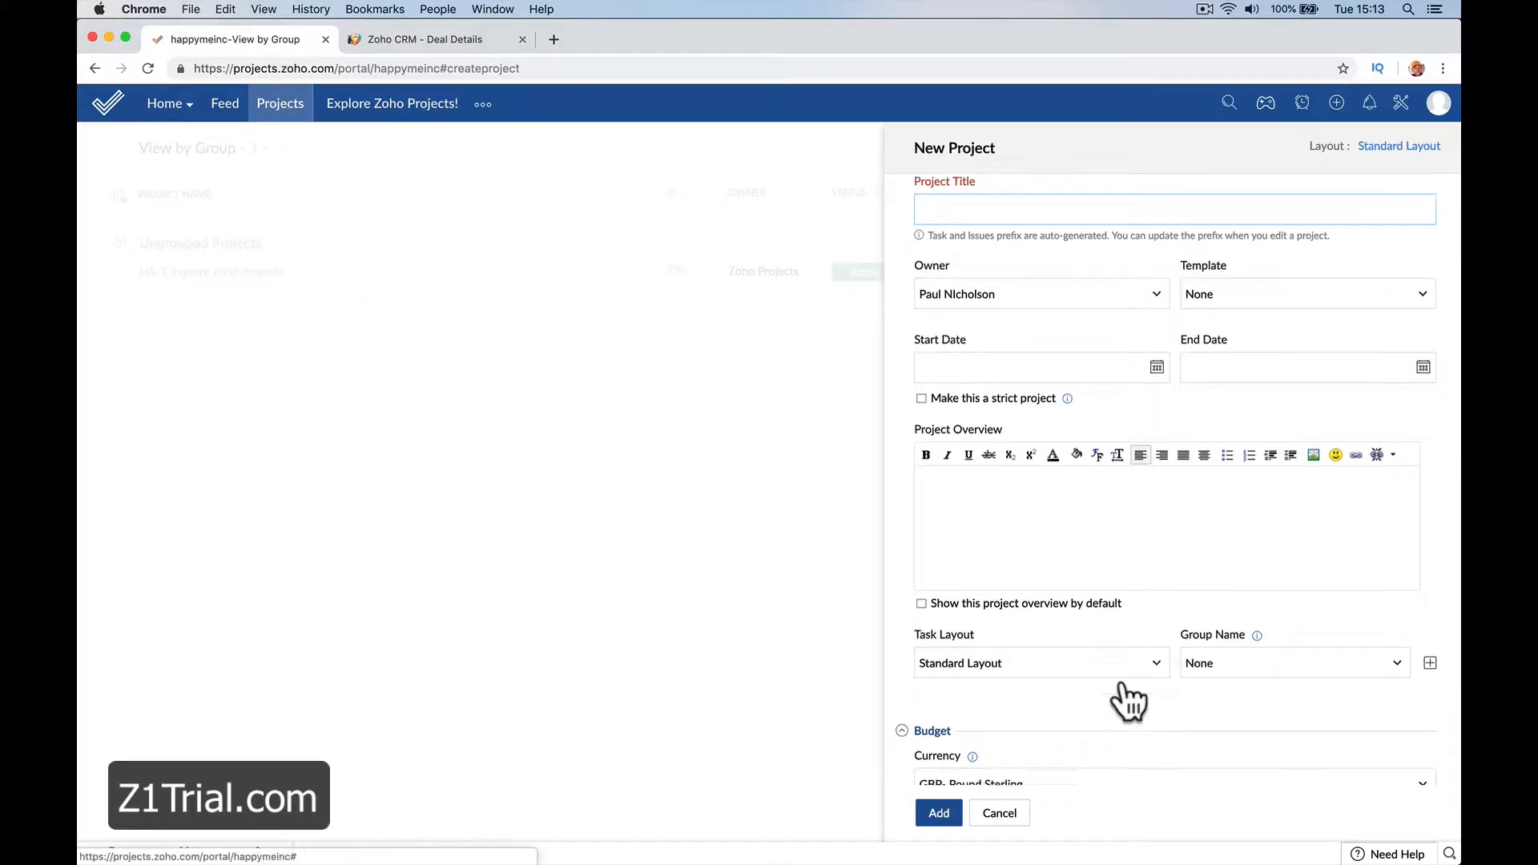
scroll(1123, 684, "down", 10)
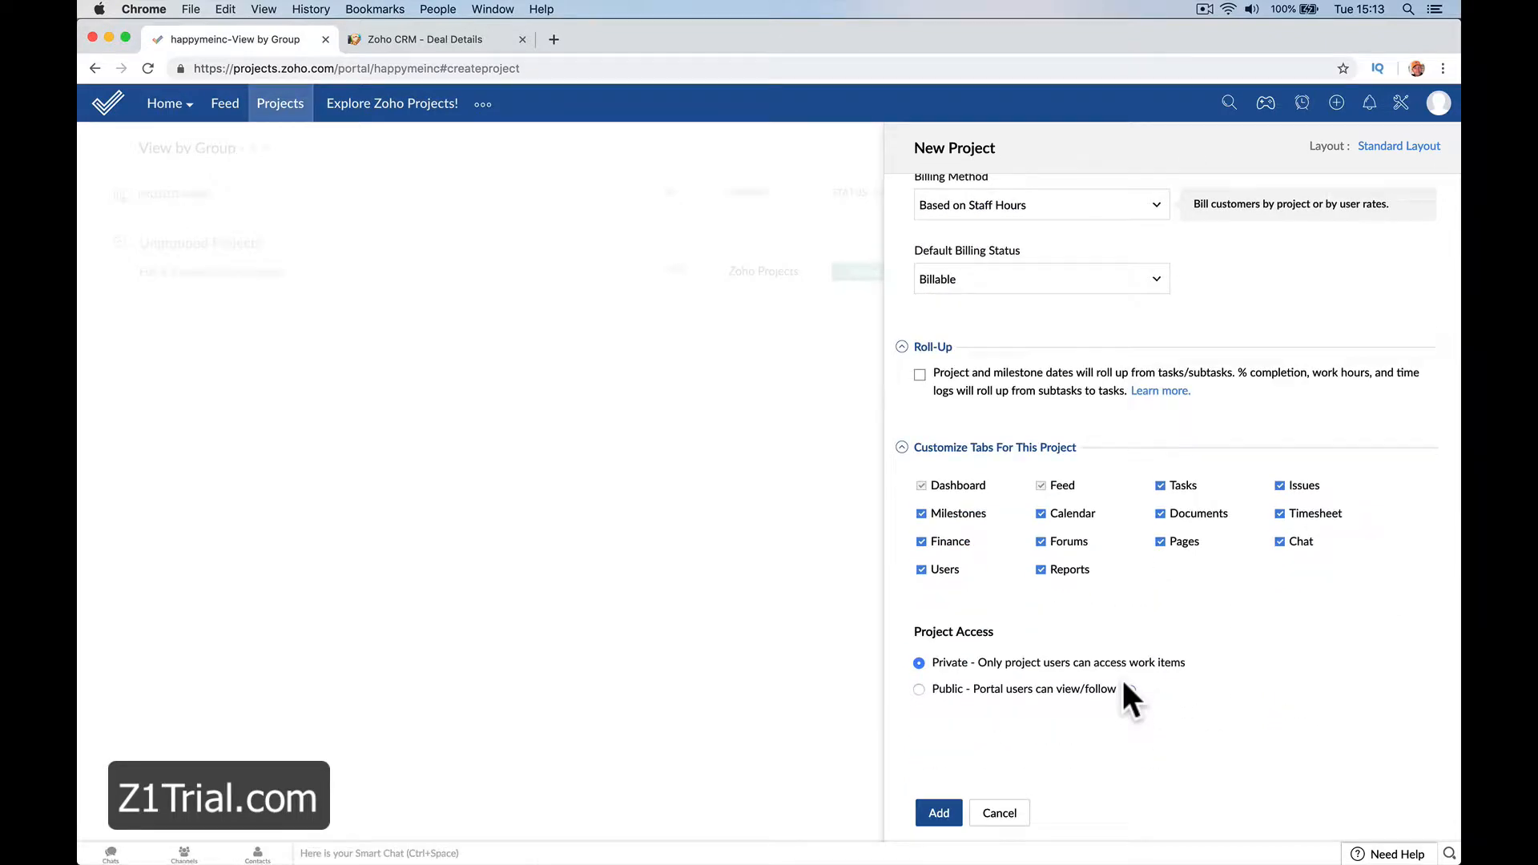
left_click(1000, 814)
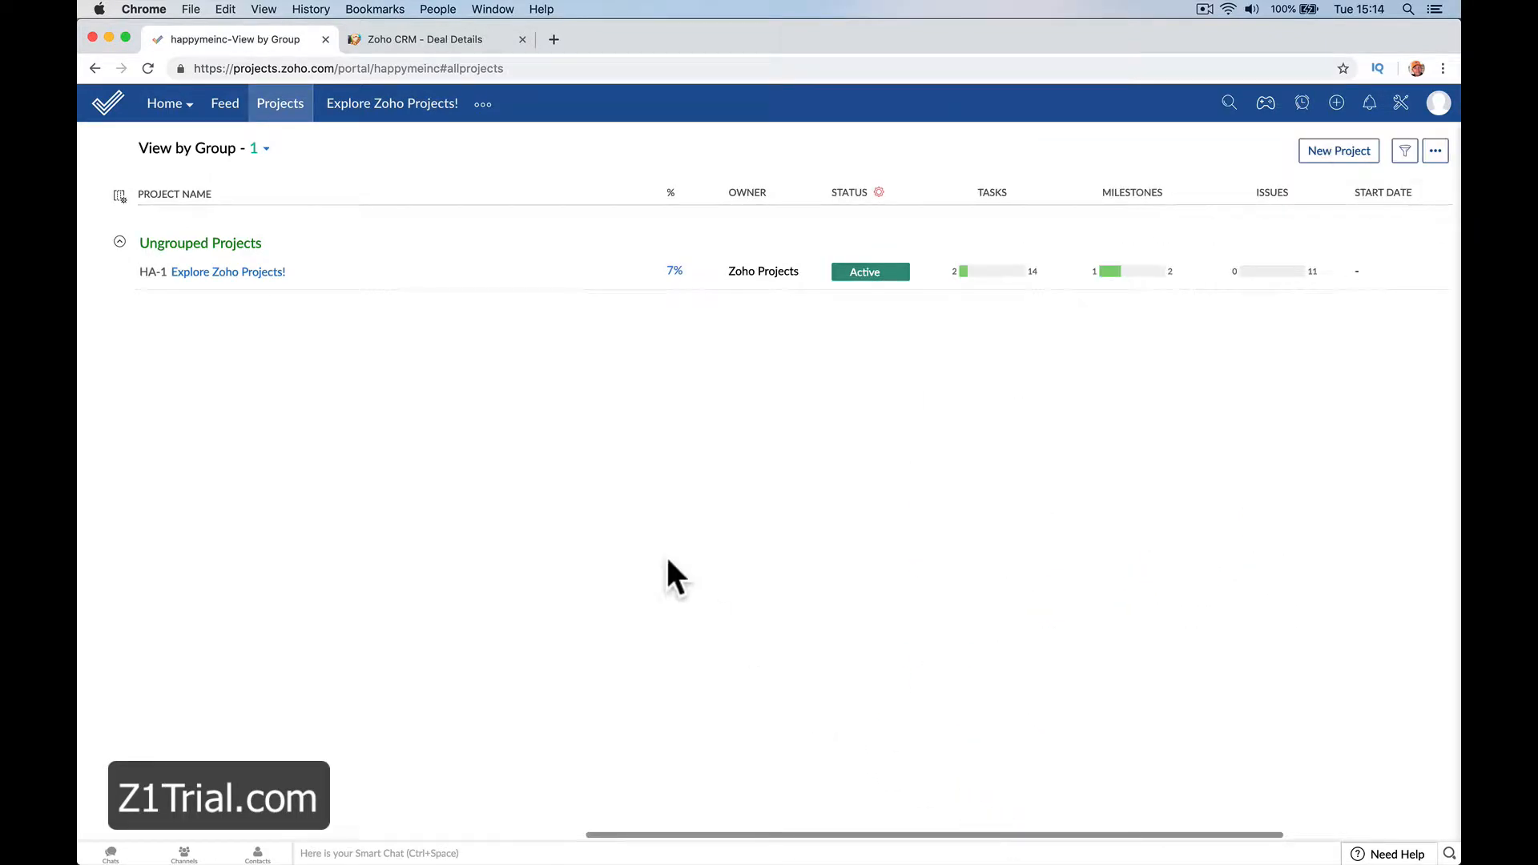
Switch to Zoho CRM, open the Deals board and look across its pipeline stages
left_click(437, 42)
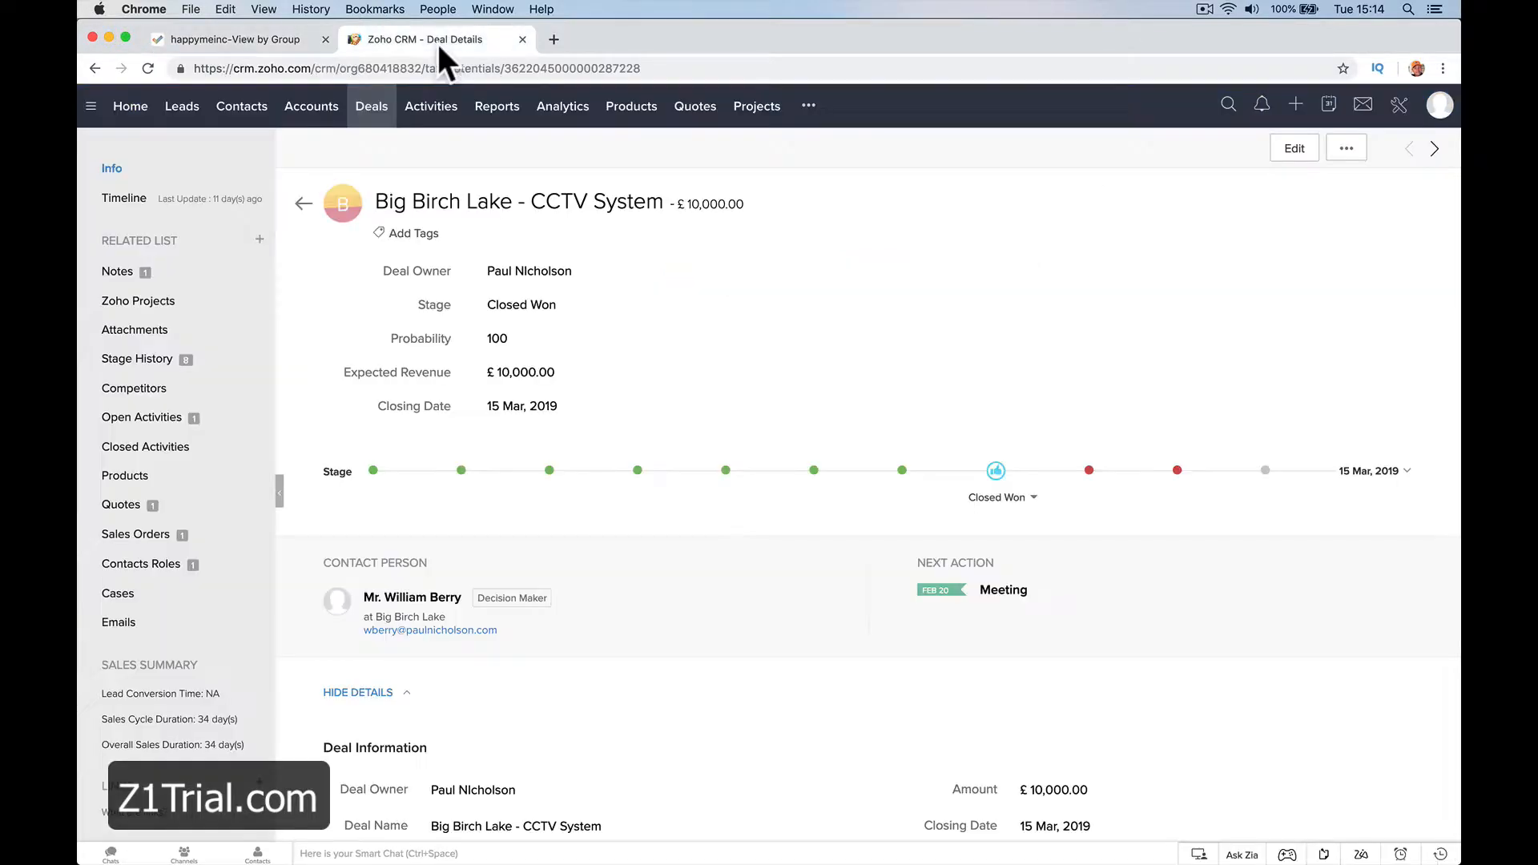
left_click(398, 123)
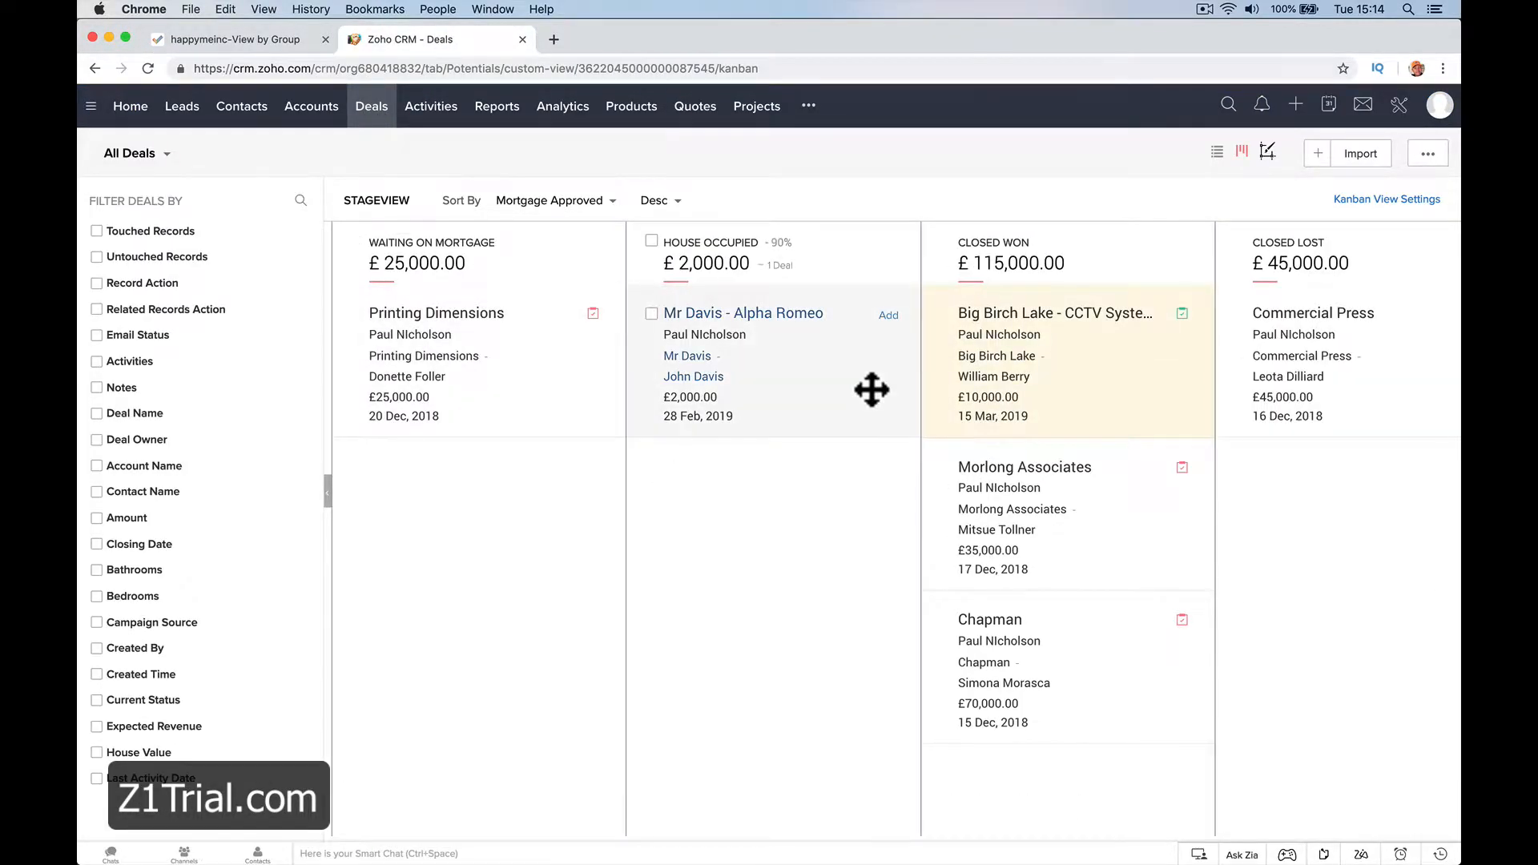
scroll(872, 390, "right", 7)
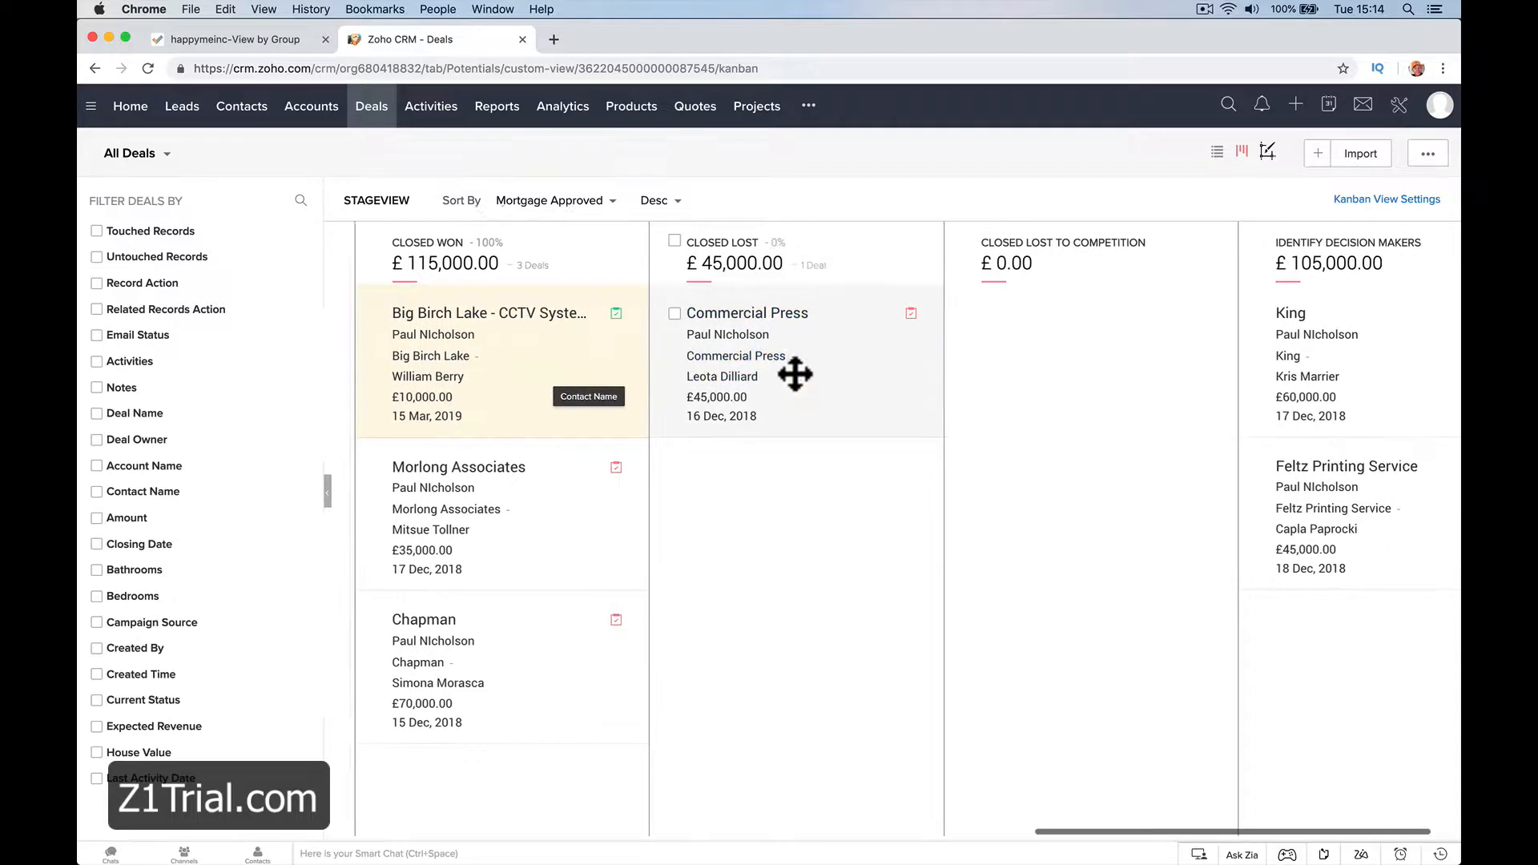
scroll(796, 375, "left", 1)
Move the Big Birch Lake - CCTV System deal to Identify Decision Makers and return it to Closed Won
left_click_drag(566, 333, 1059, 469)
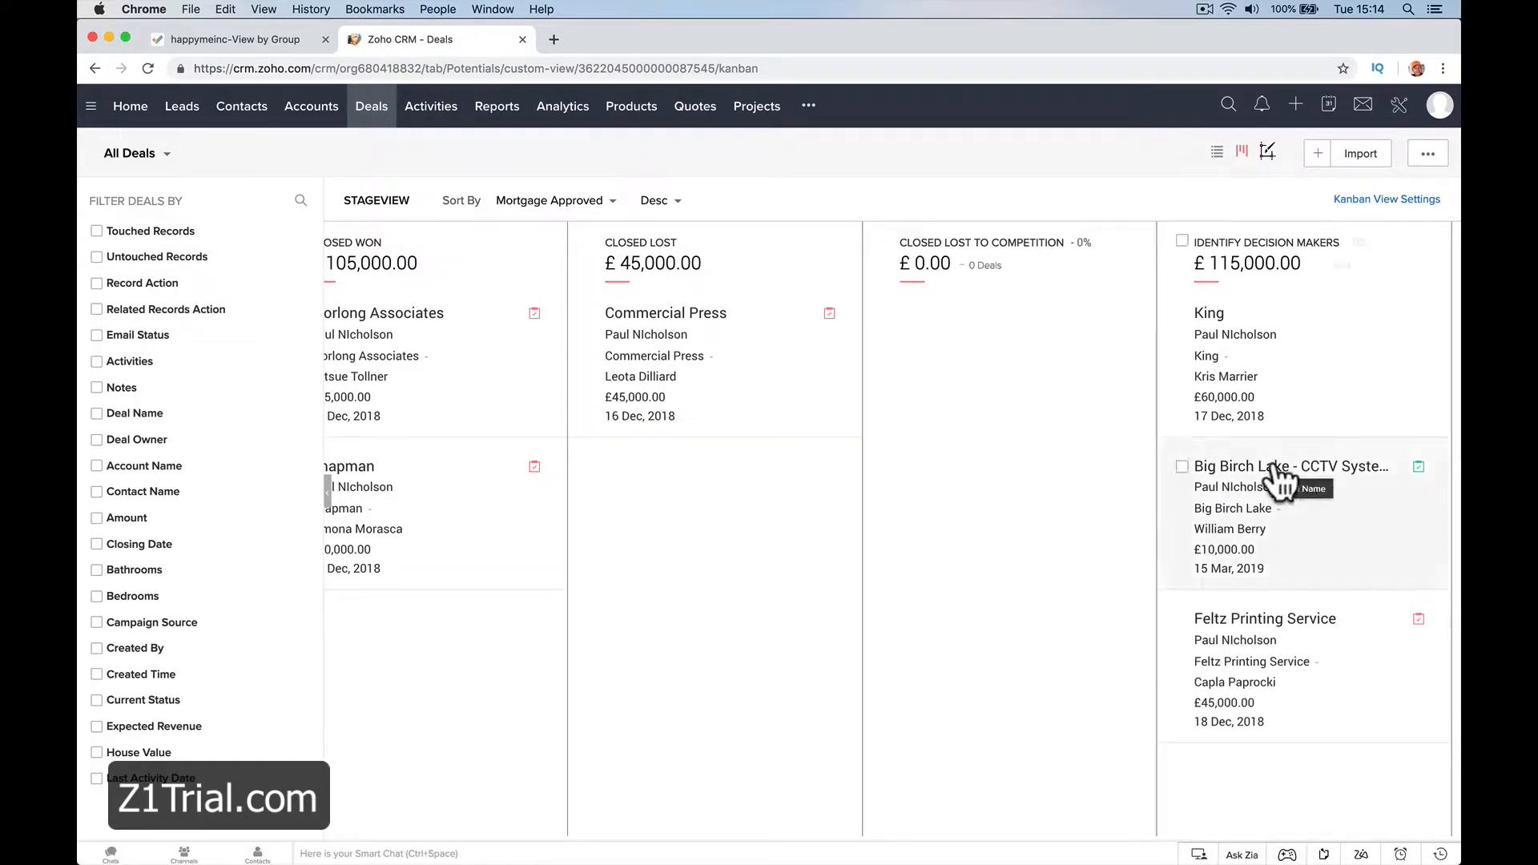
left_click_drag(1280, 471, 400, 646)
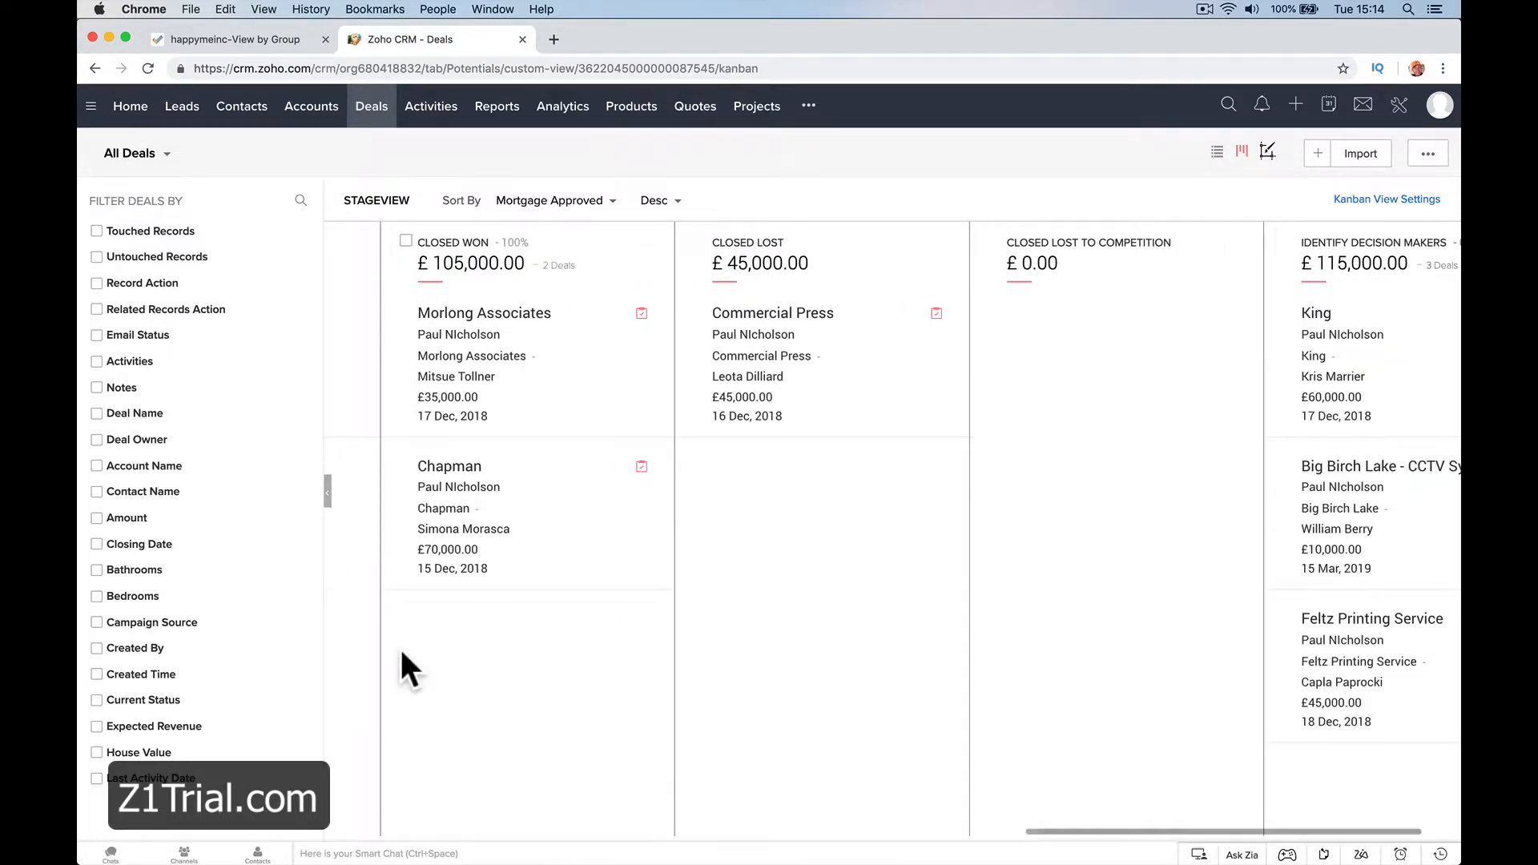
left_click_drag(1340, 482, 574, 394)
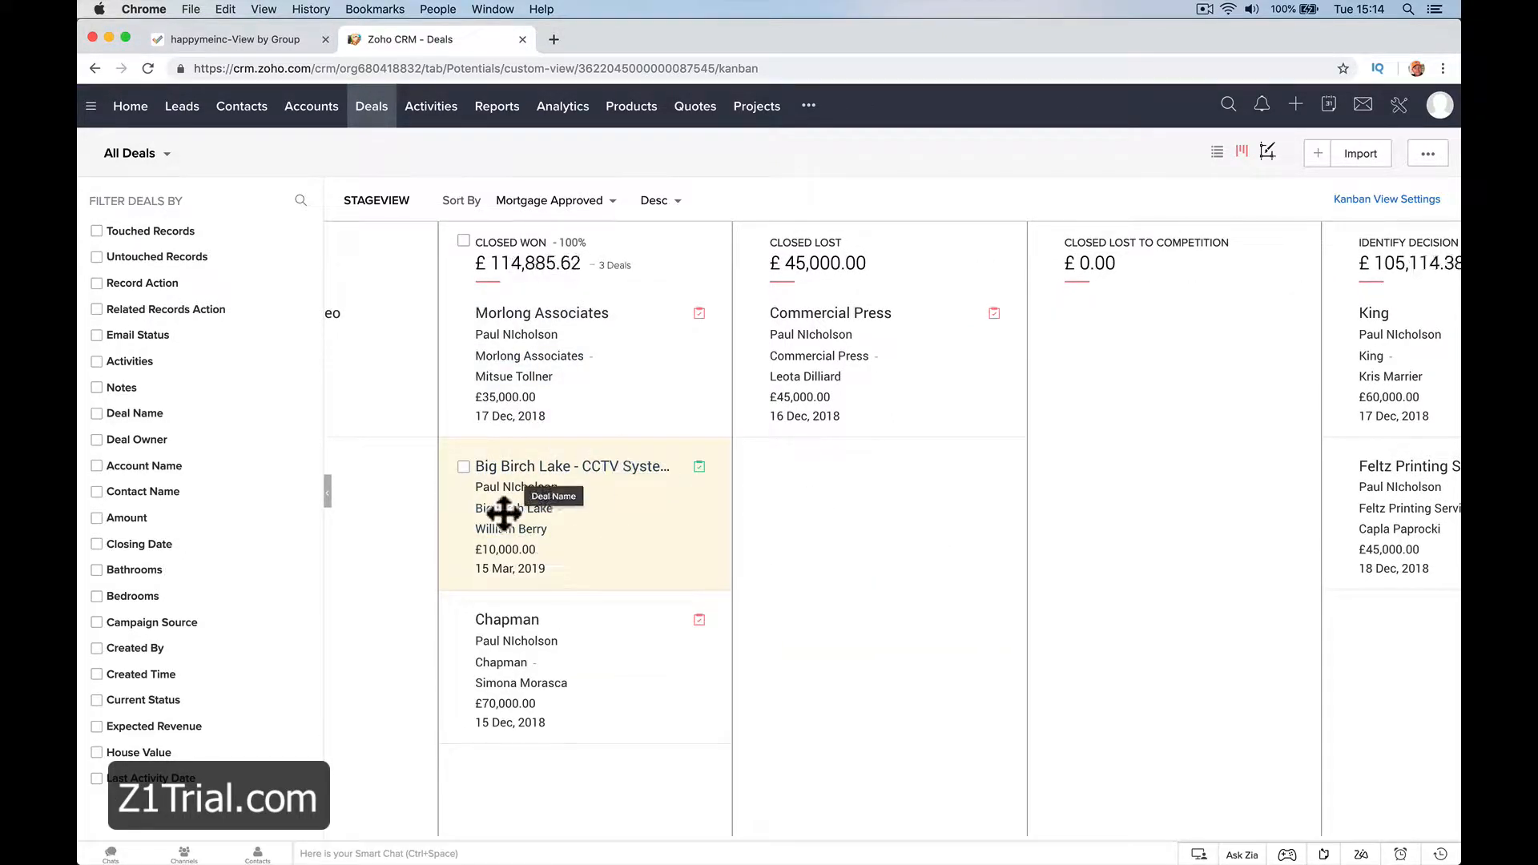
Open the Big Birch Lake - CCTV System deal and look at the project creation form in its Zoho Projects related list
left_click(629, 470)
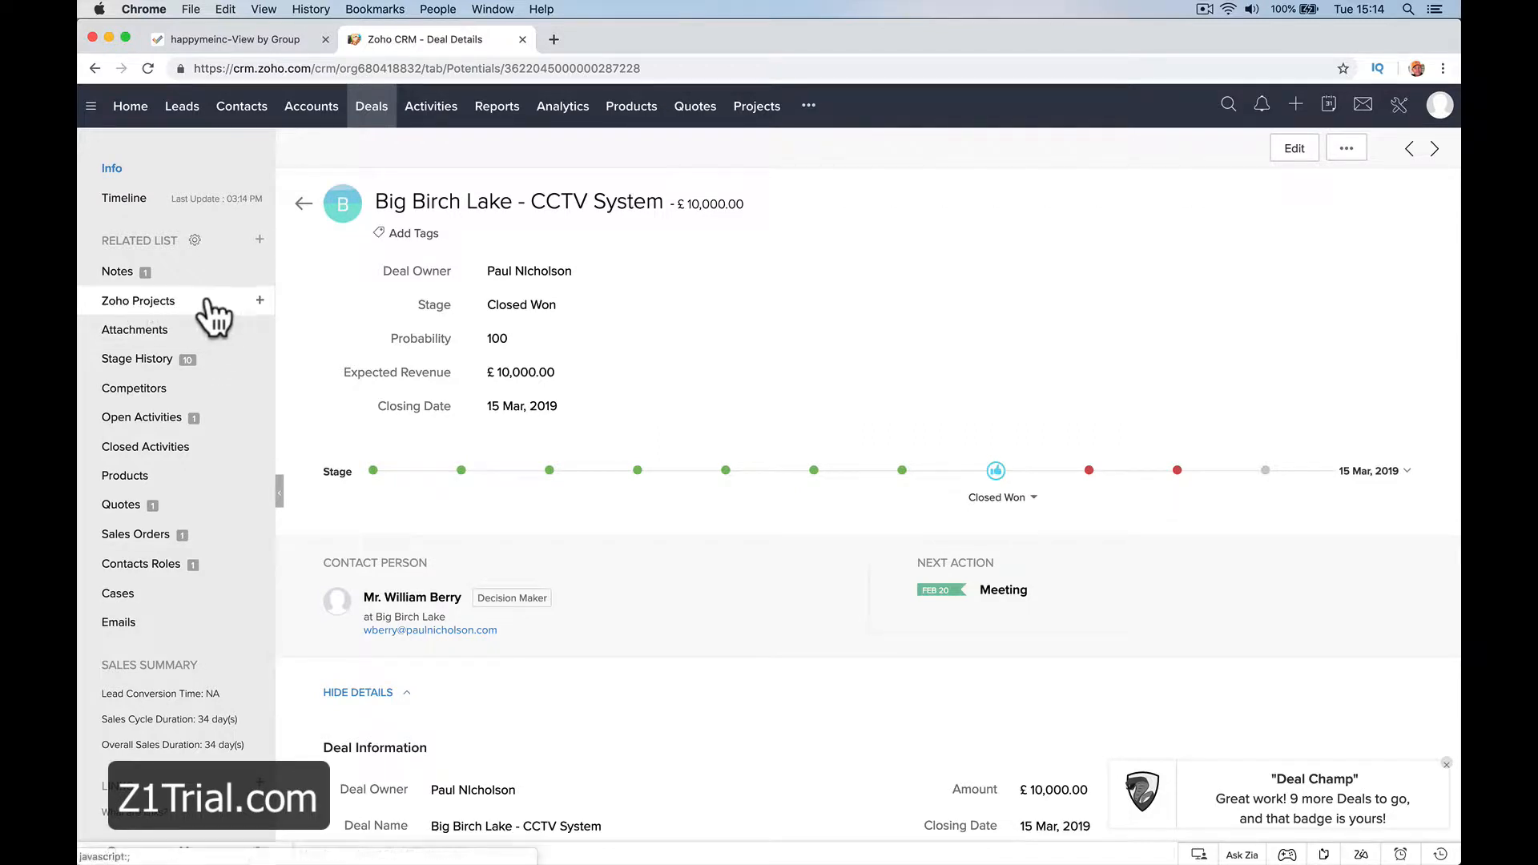
left_click(259, 302)
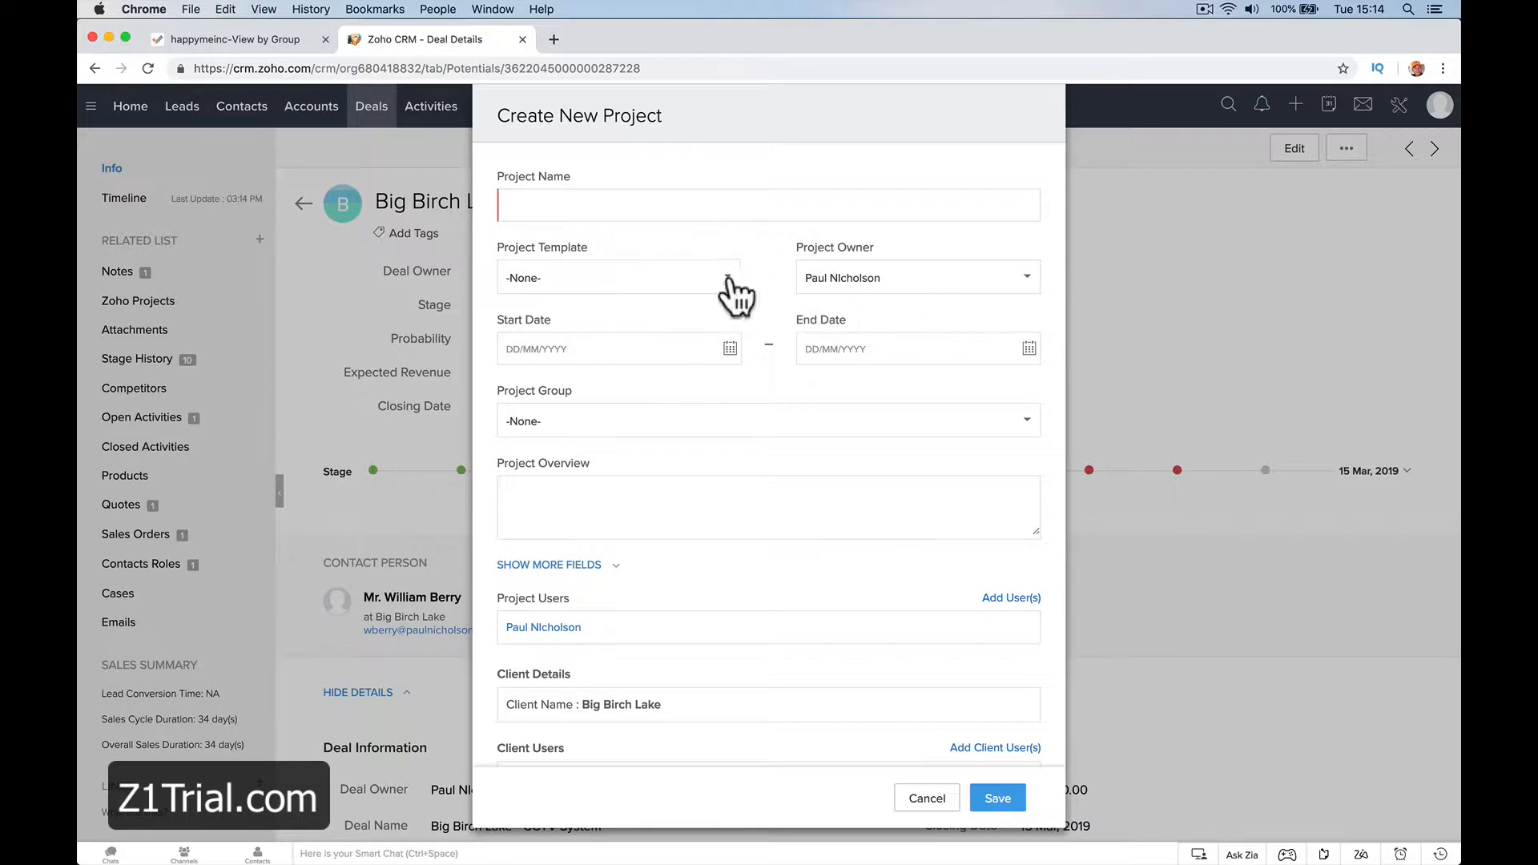
left_click(921, 798)
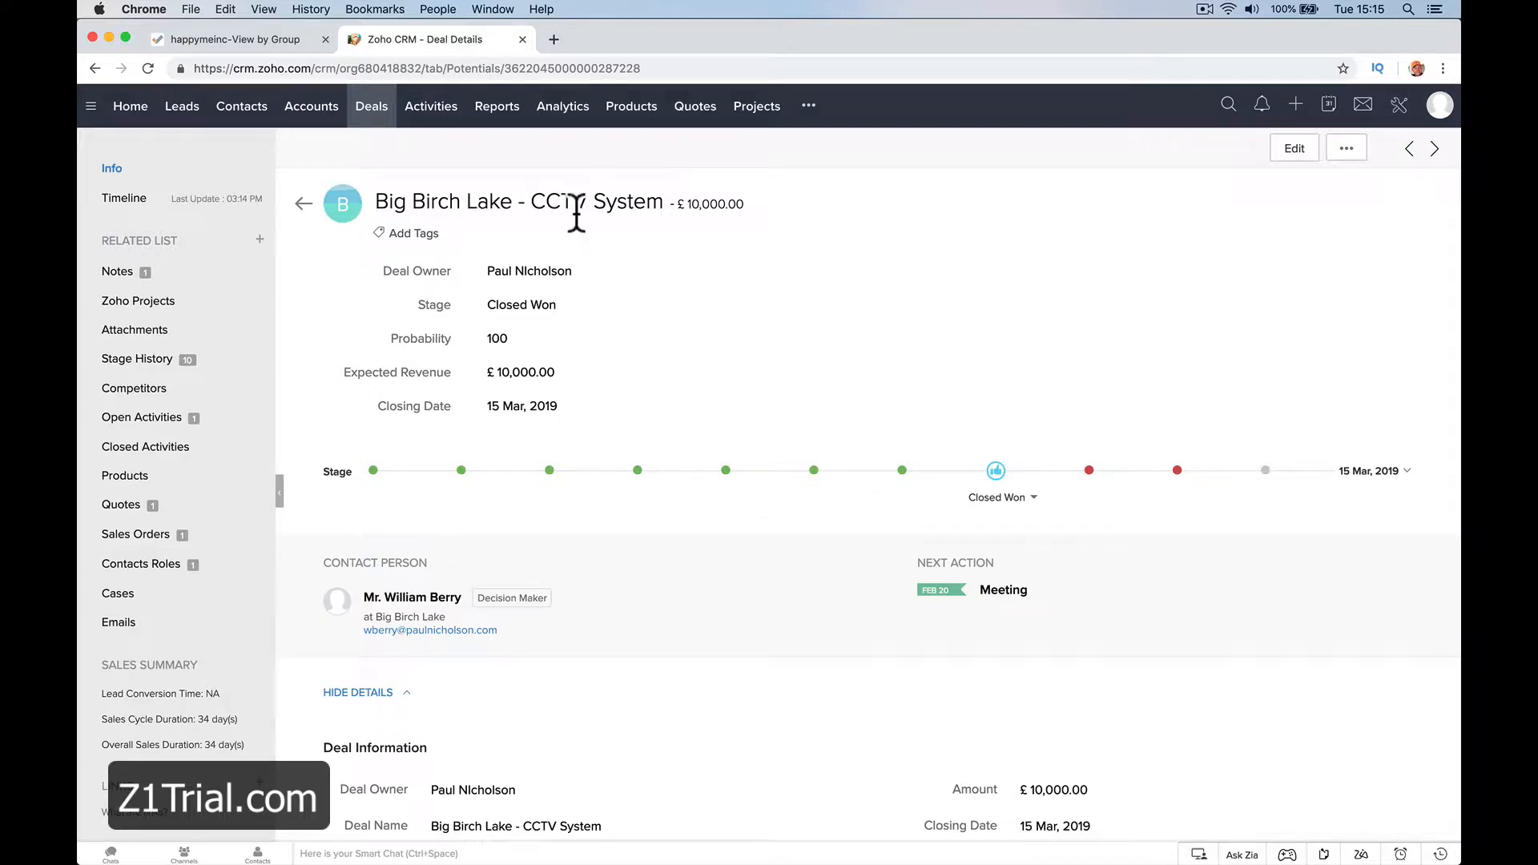
Start a new Zoho project from the deal and name it Big Birch Lake - CCTV System
left_click(260, 300)
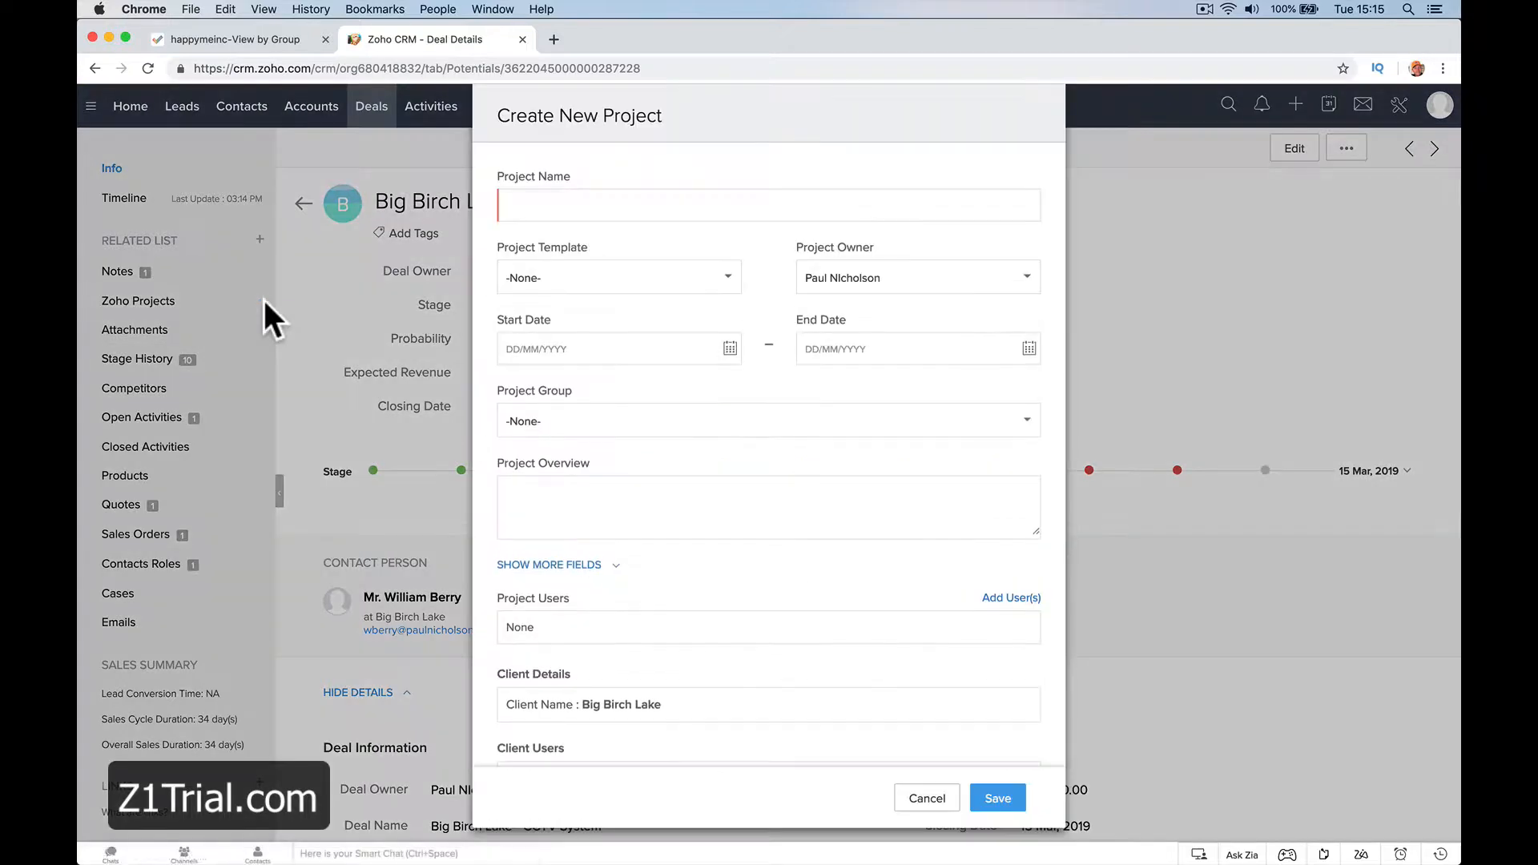
left_click(583, 211)
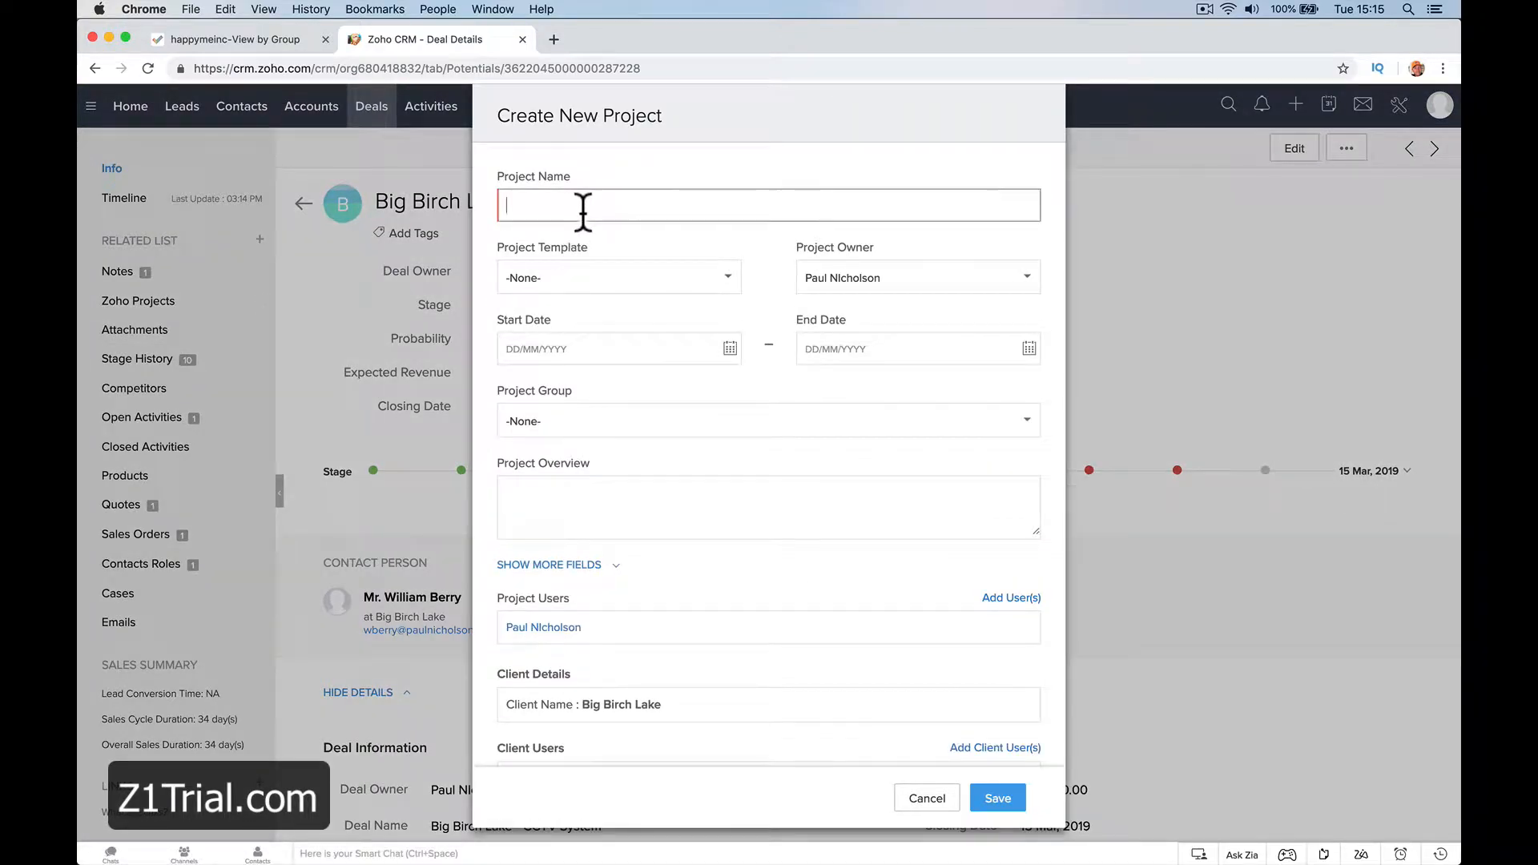
type("Big Birch Lake - CCTV System")
Check the available project templates and owners, keeping the template at None and the current owner
left_click(661, 286)
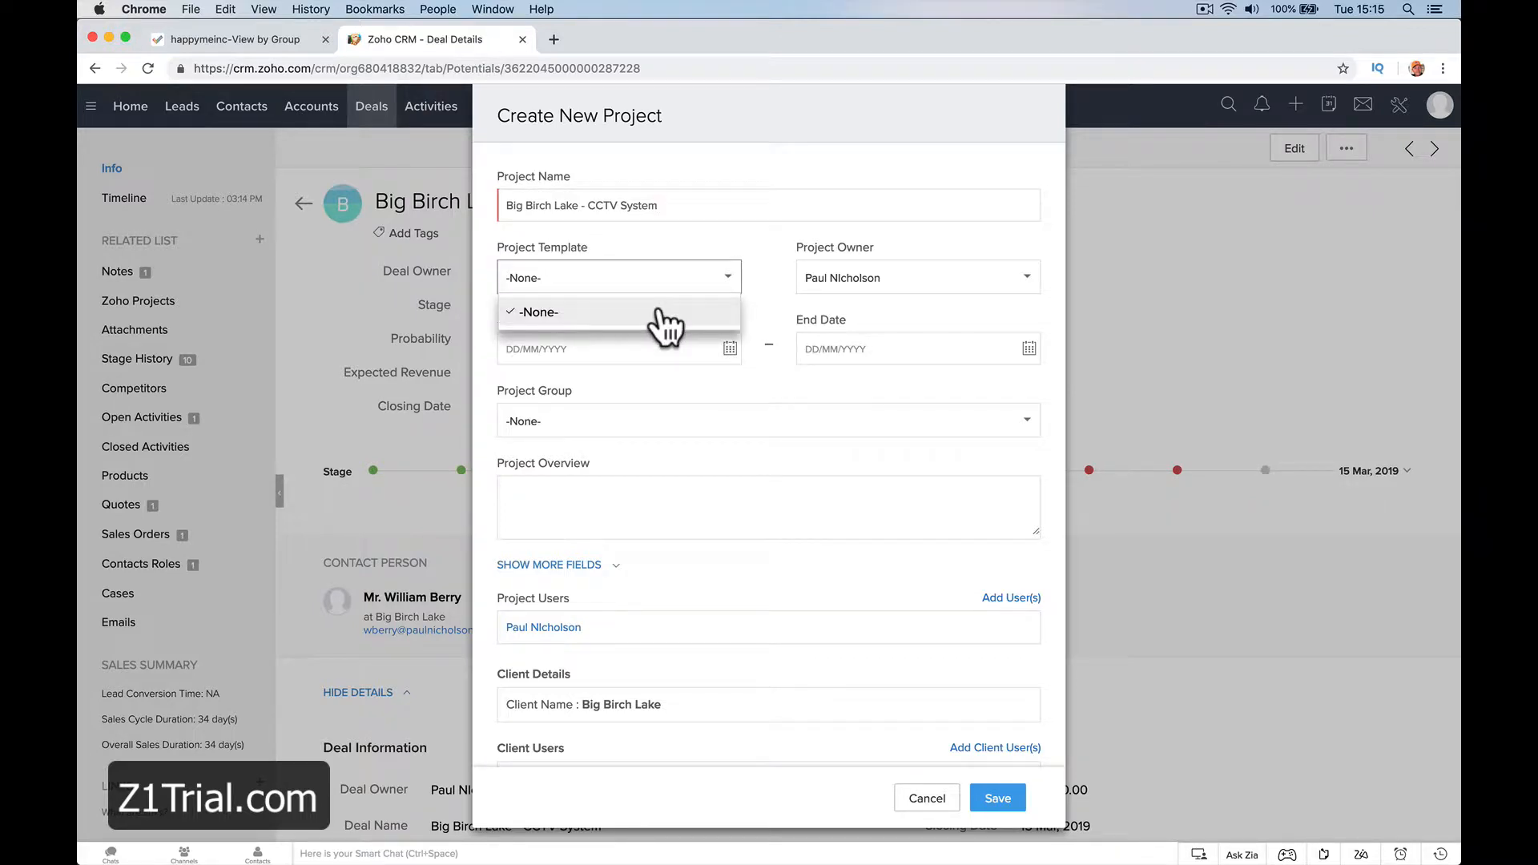
left_click(658, 312)
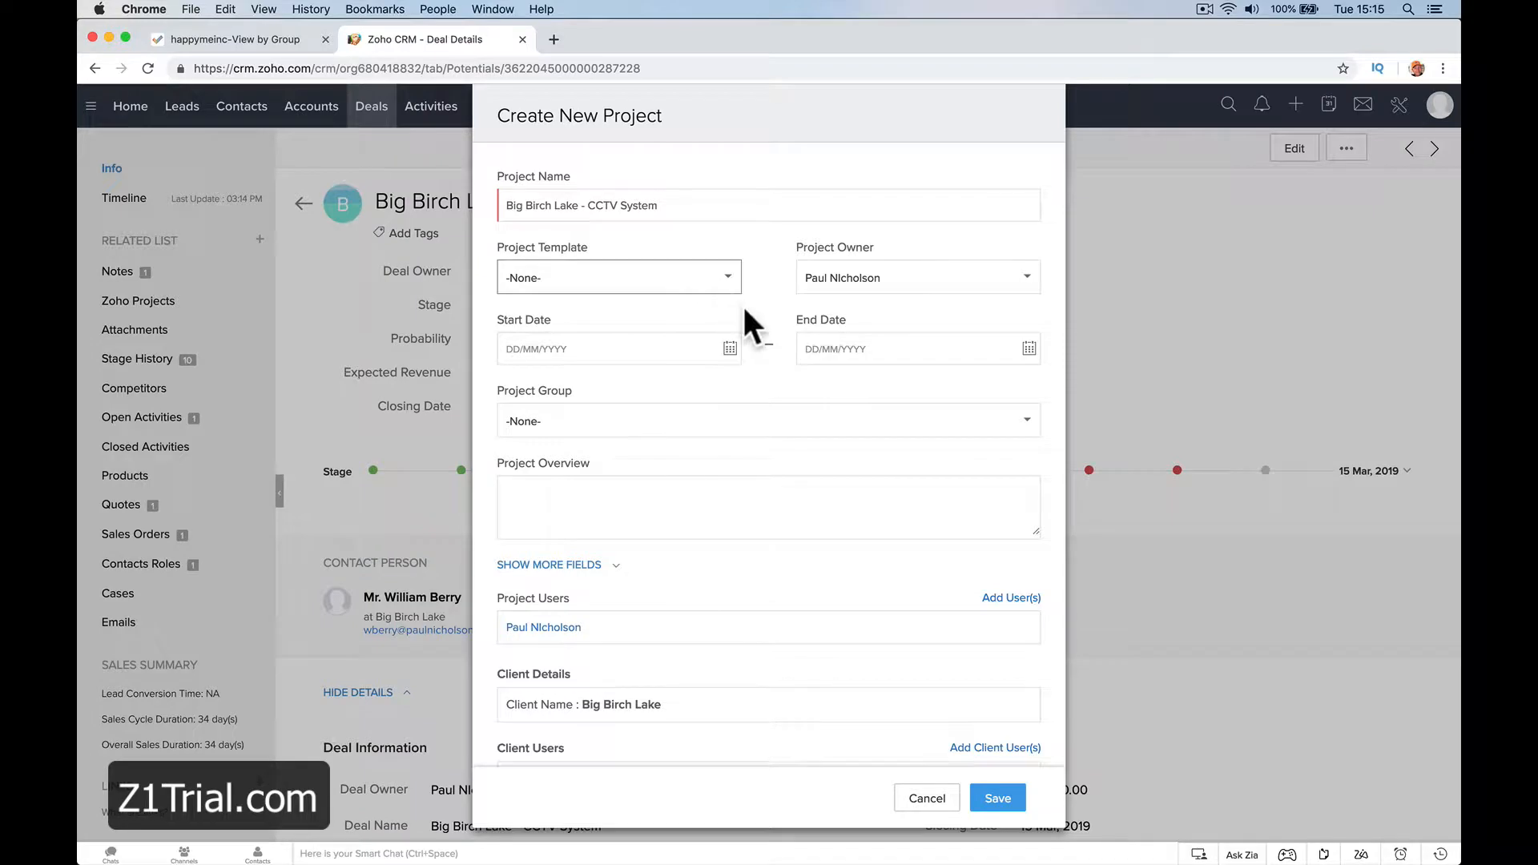
left_click(859, 282)
left_click(864, 303)
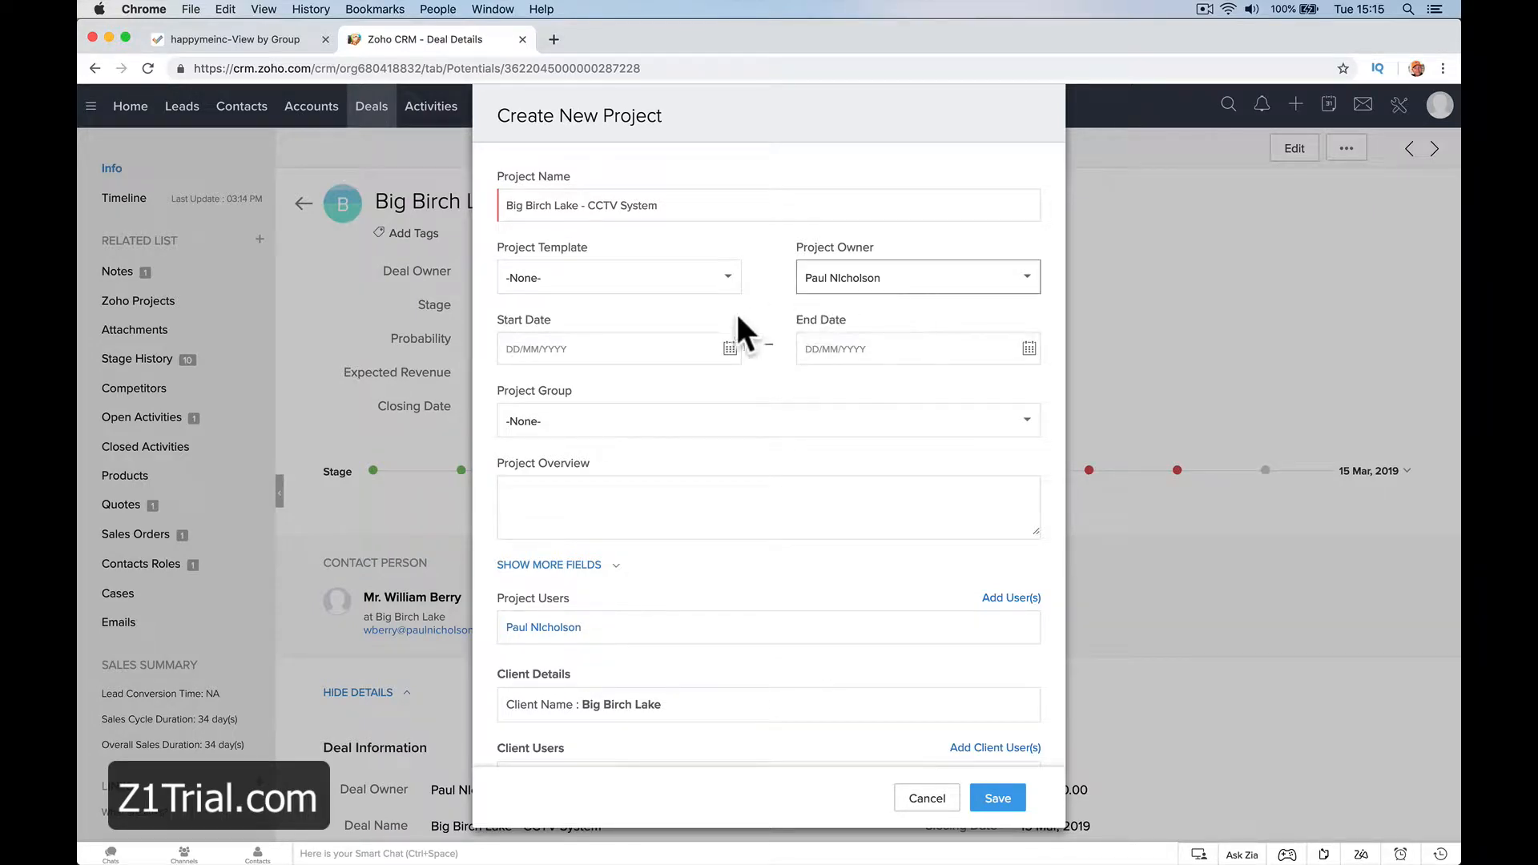
Set the project's start date to 24/02/2019 and end date to 31/03/2019, keeping the project group at None
left_click(726, 348)
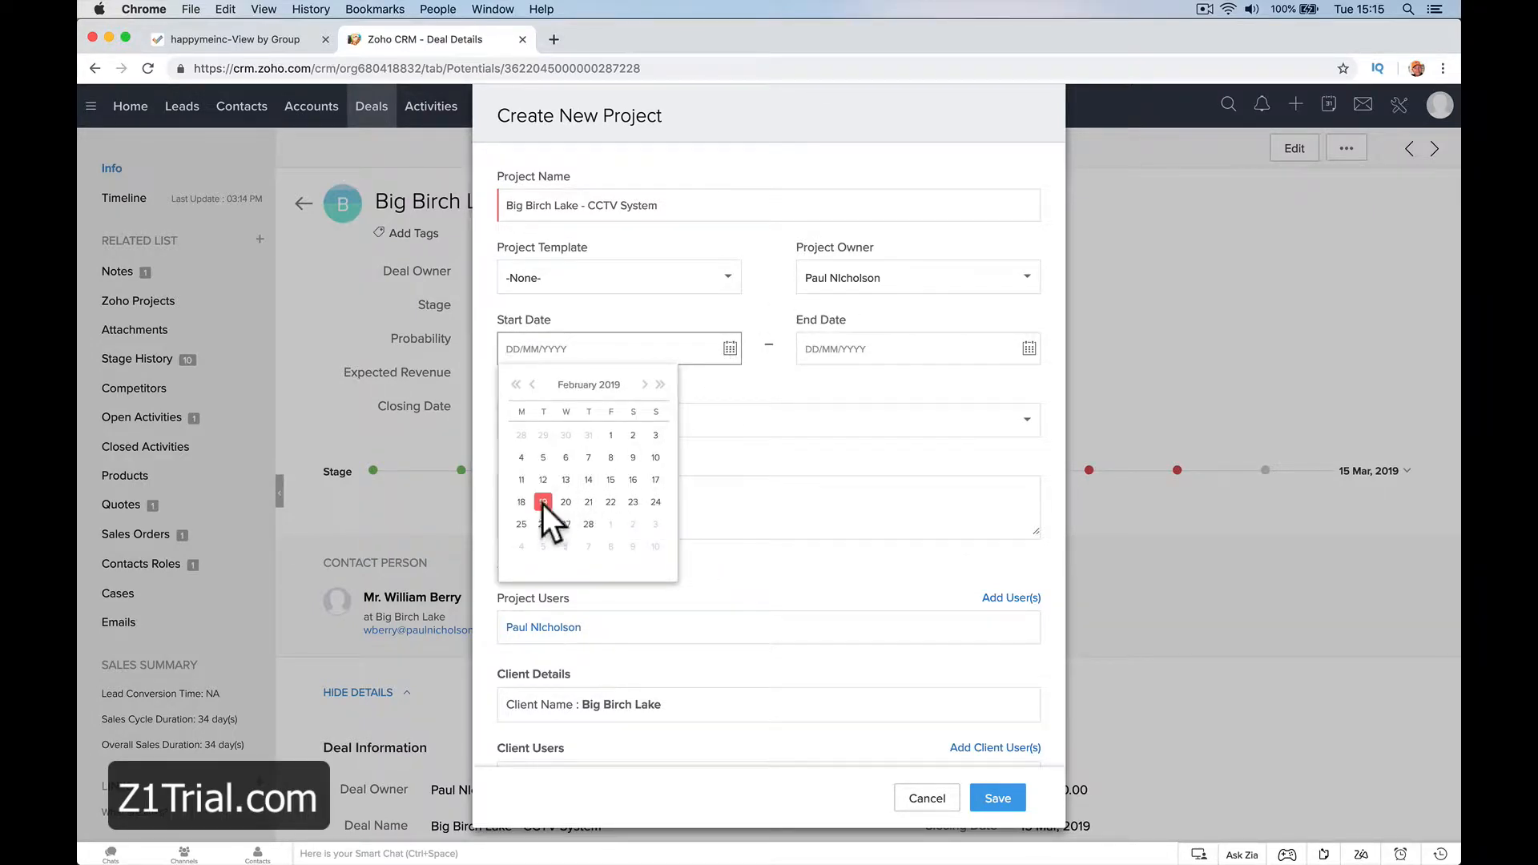
left_click(544, 502)
left_click(730, 350)
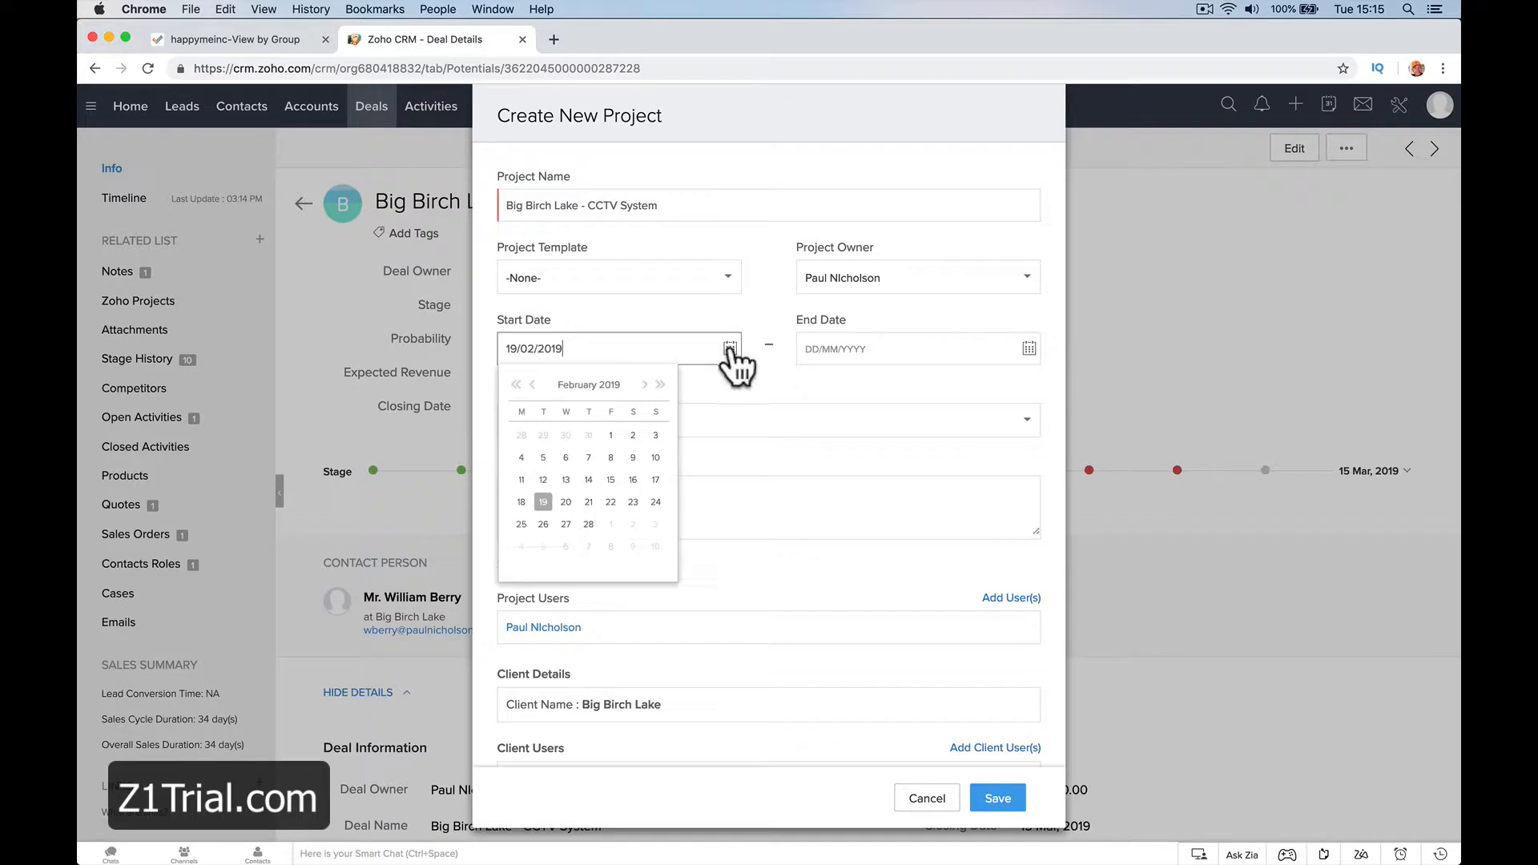
left_click(656, 502)
left_click(1028, 349)
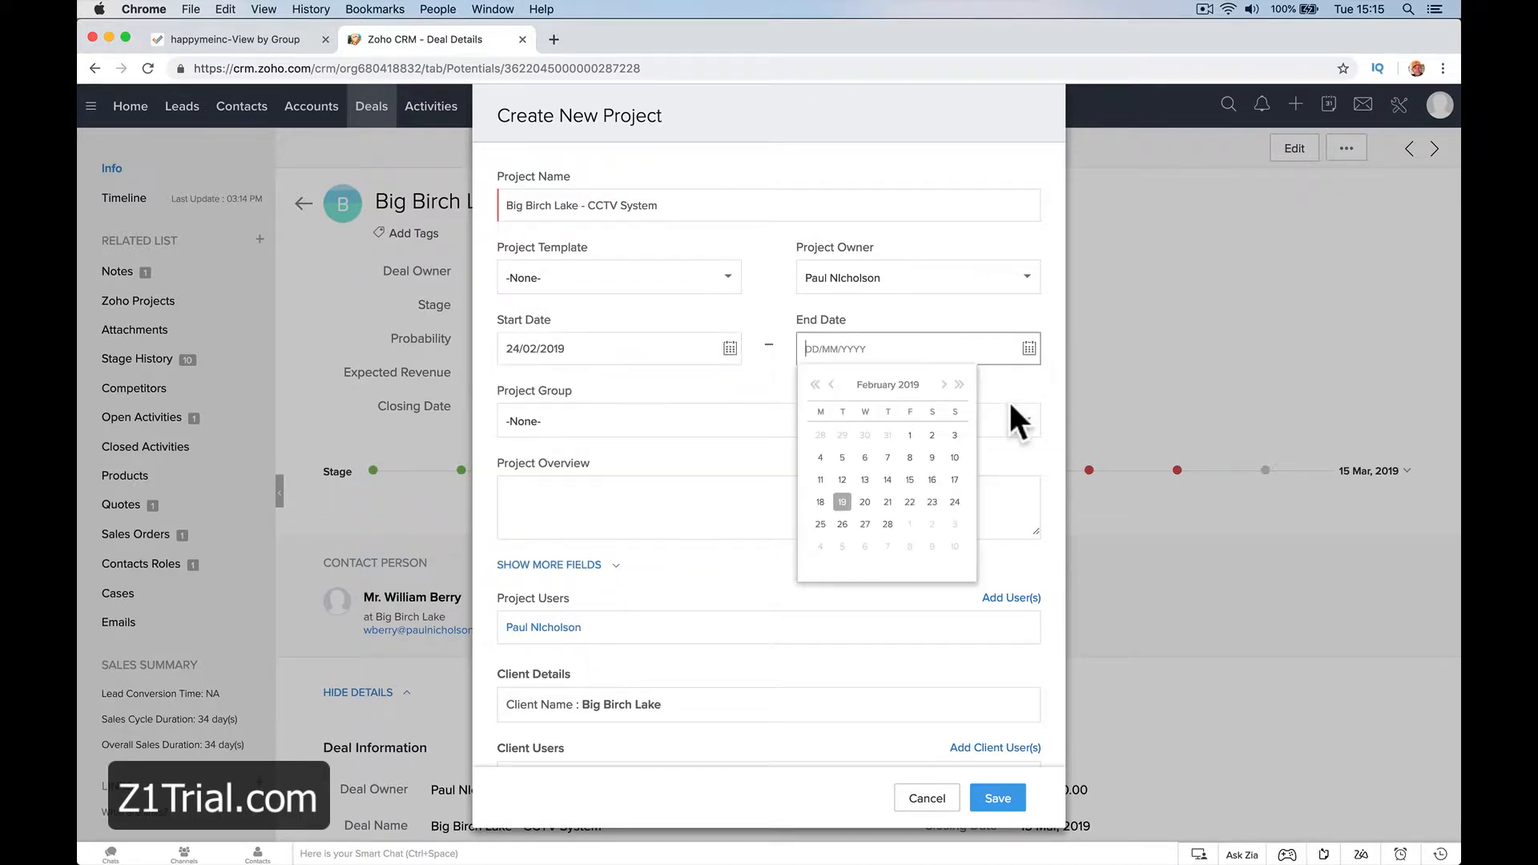
left_click(943, 385)
left_click(954, 523)
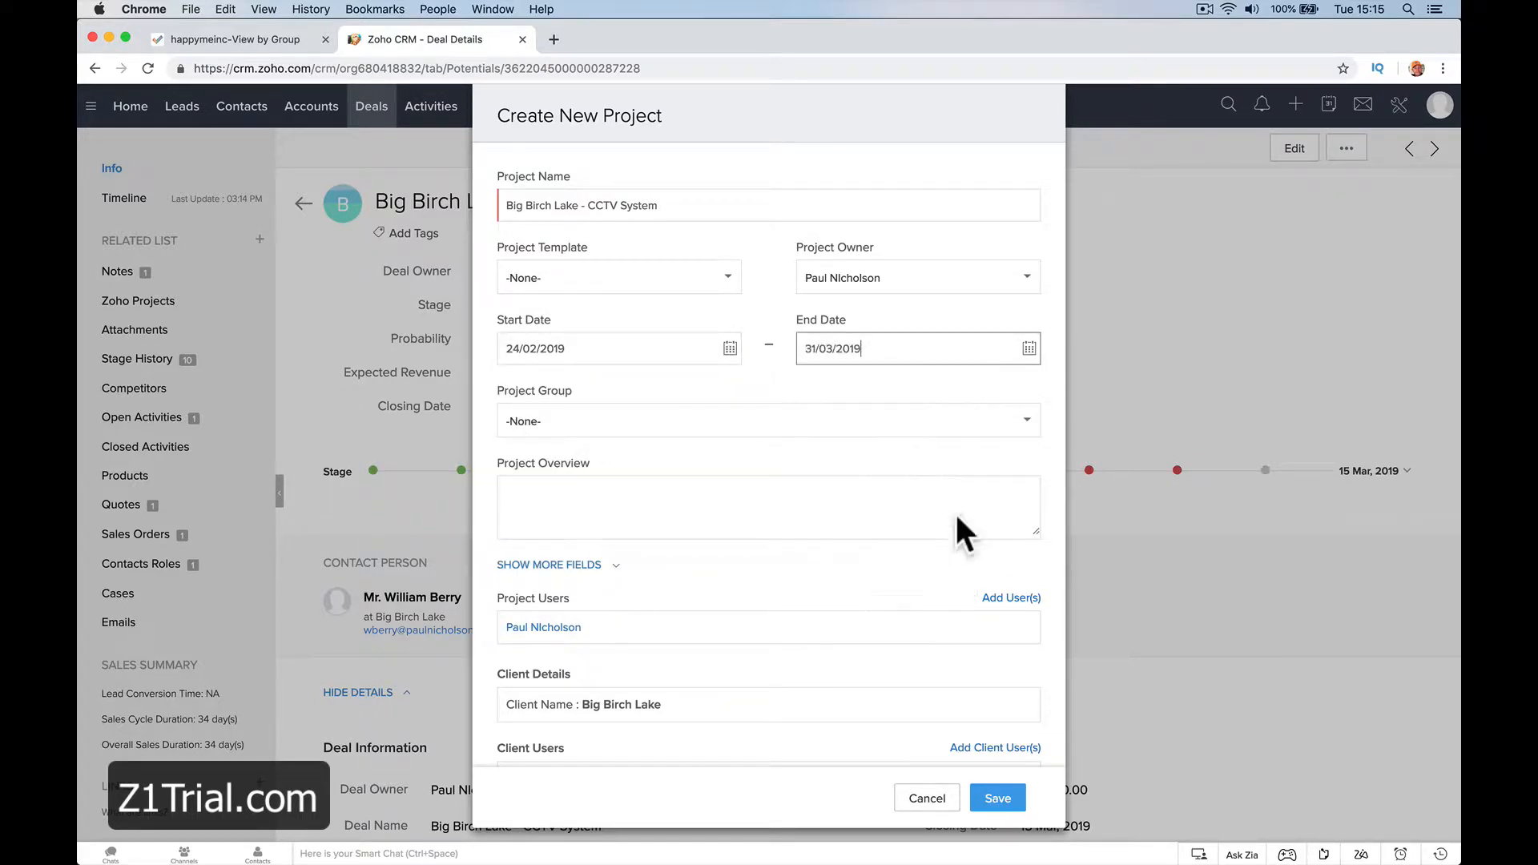
left_click(739, 421)
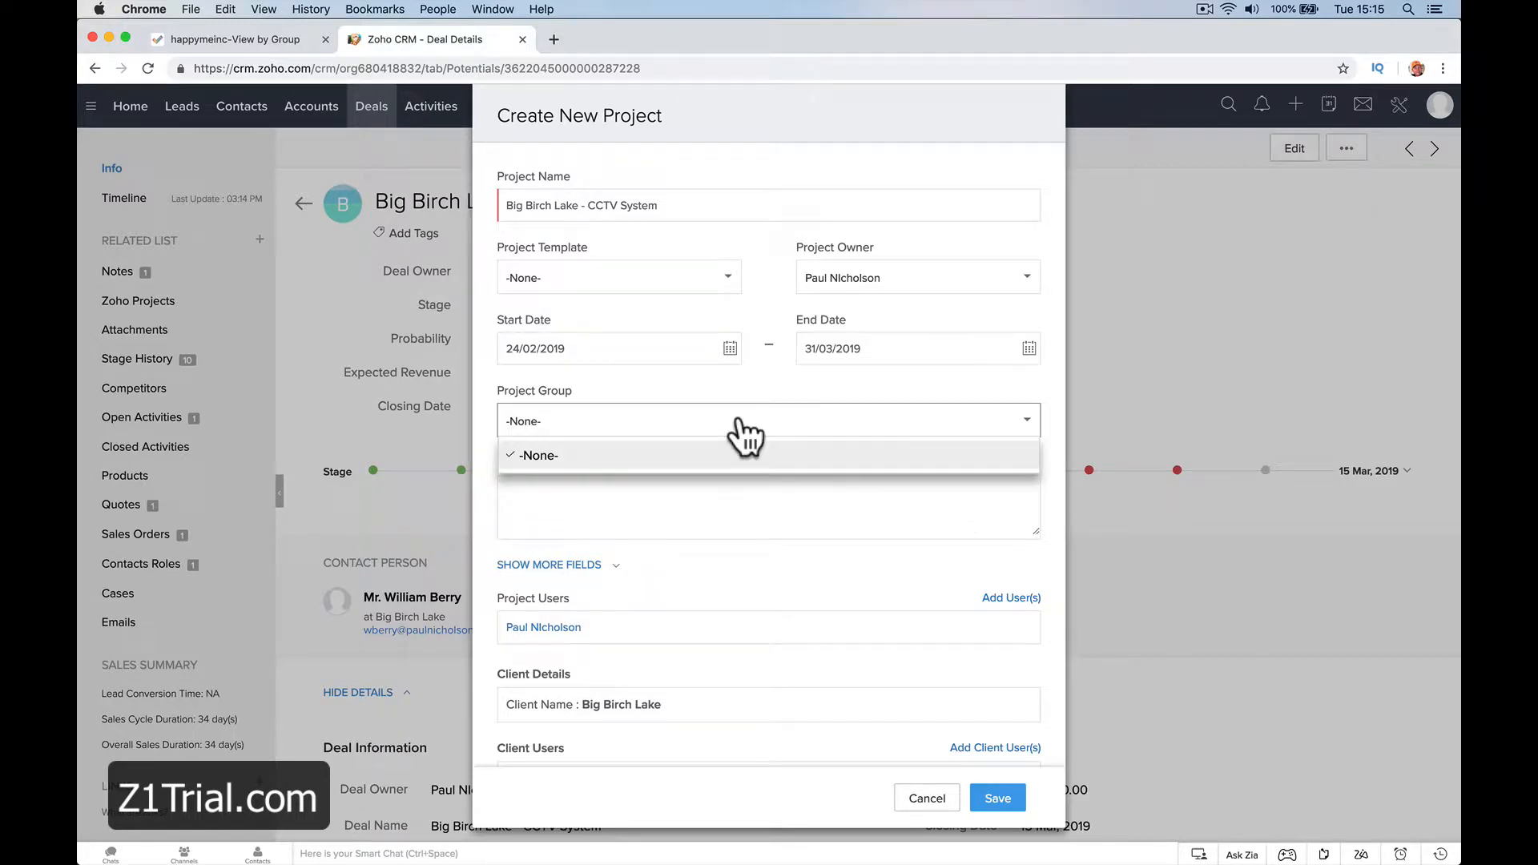
left_click(739, 425)
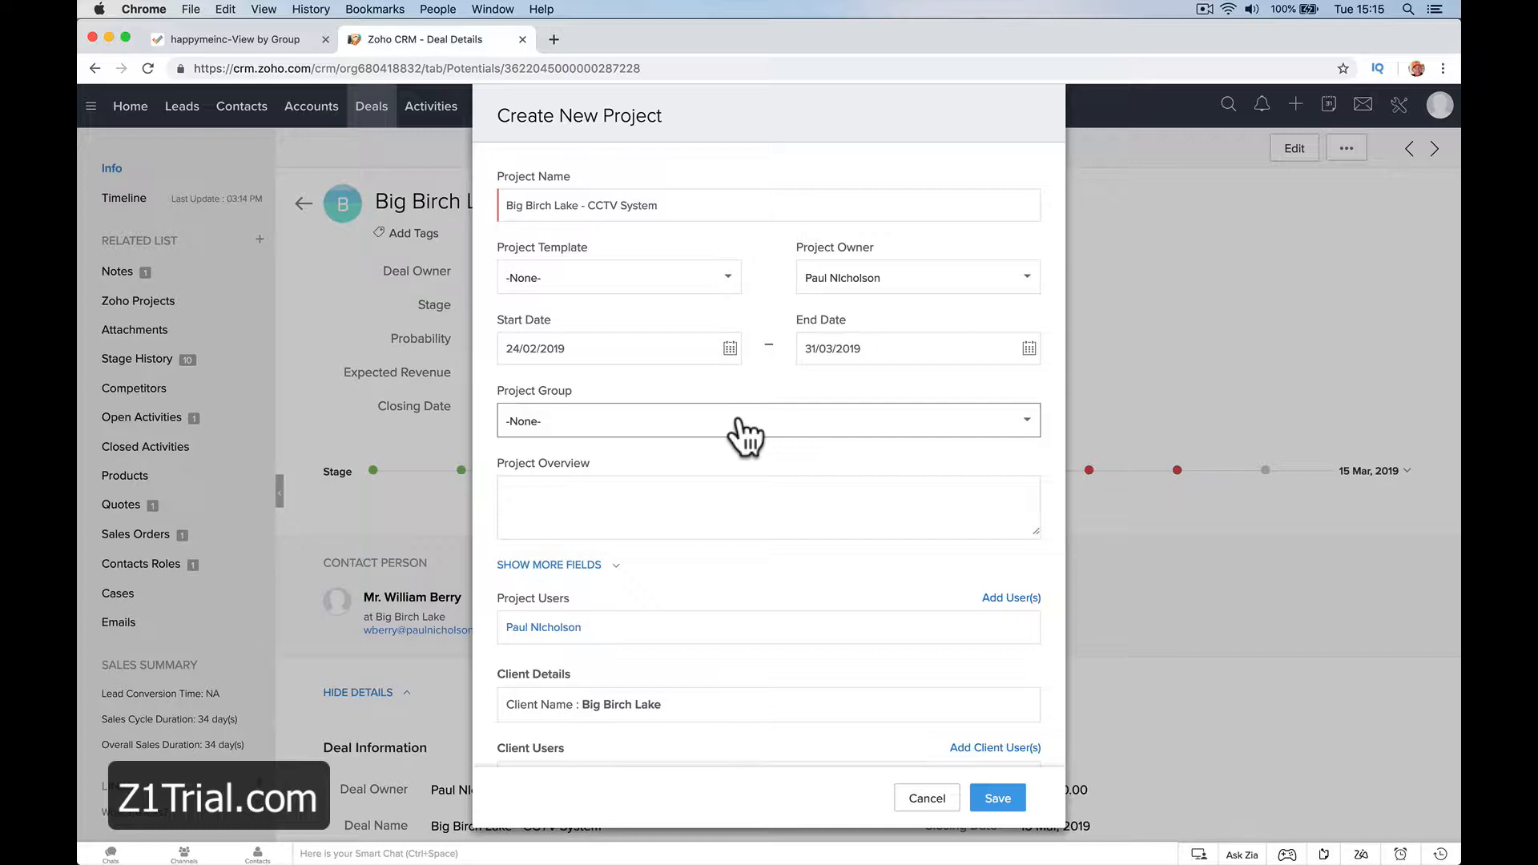
Enter the project overview "Install full CCTV System at Big Birch Lake." with a second line reading "Lease with" and the contact's name
left_click(688, 508)
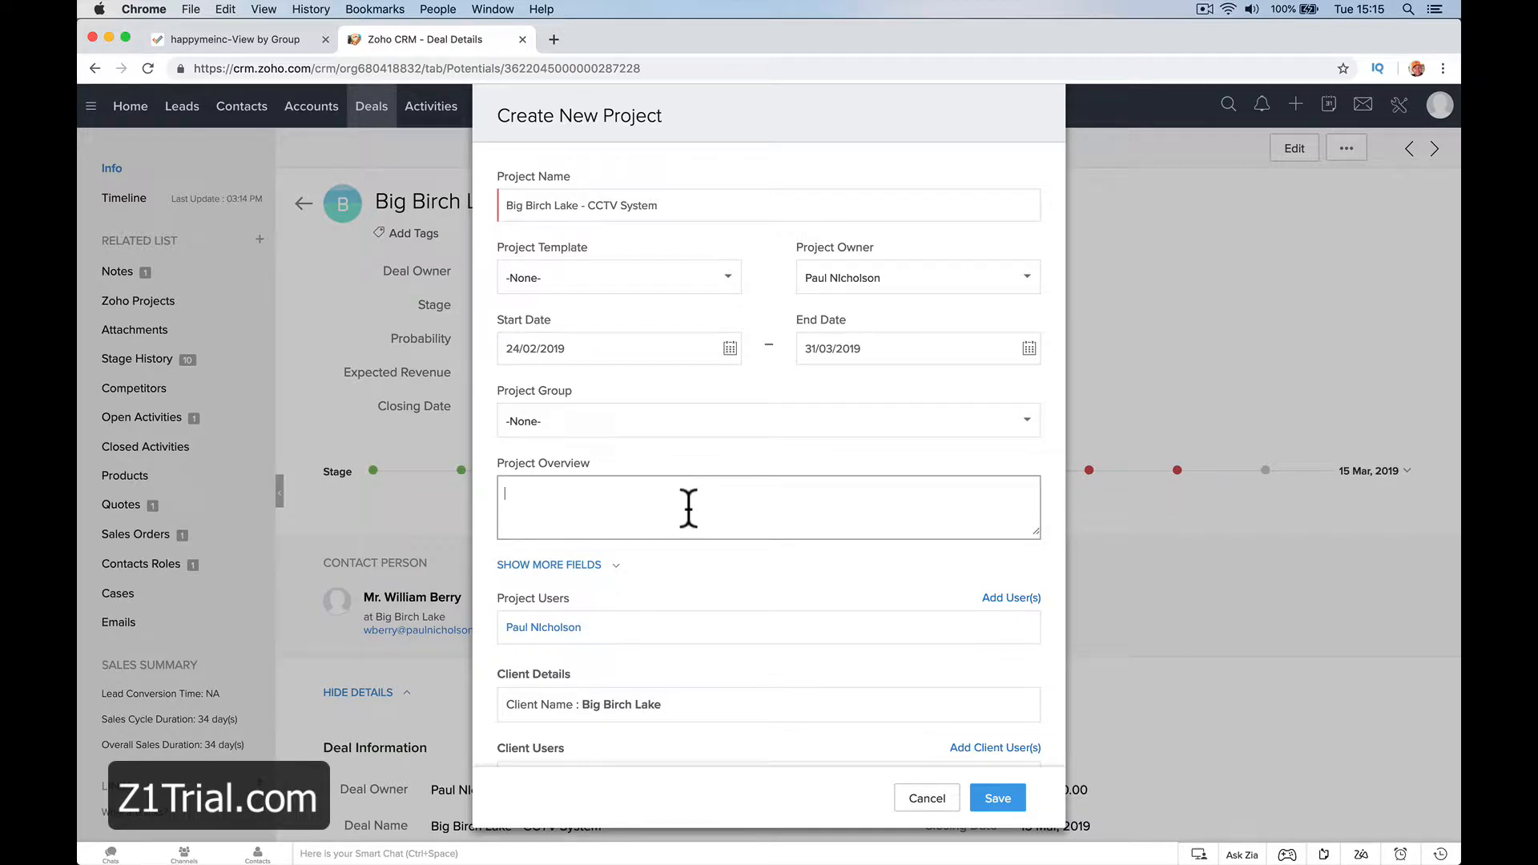
type("Install full CCTV System at B")
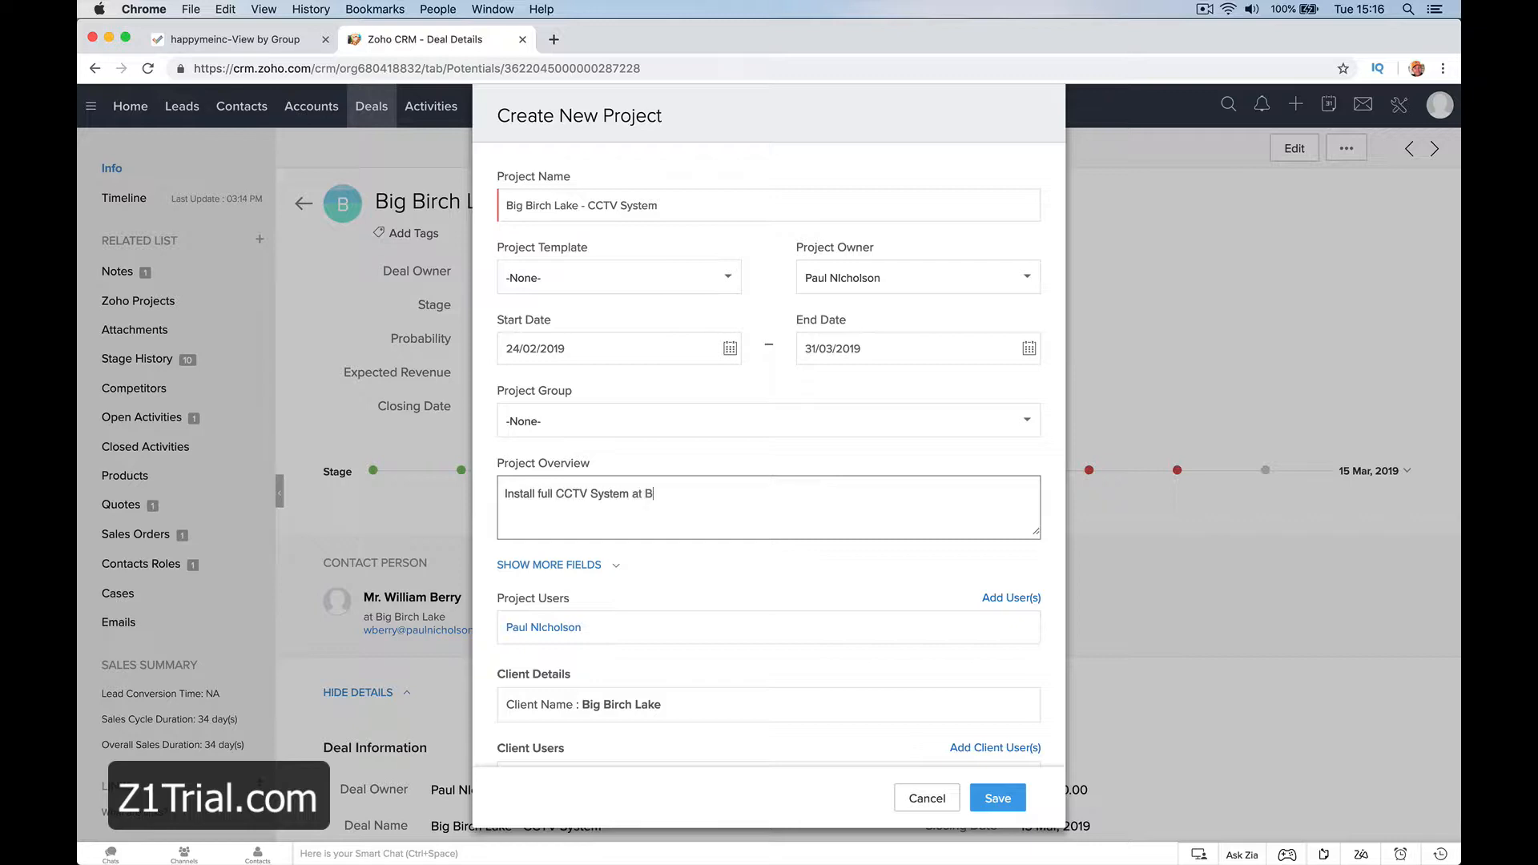
type("ig Birch Lake.")
key("Return")
type("Lease with Big John.")
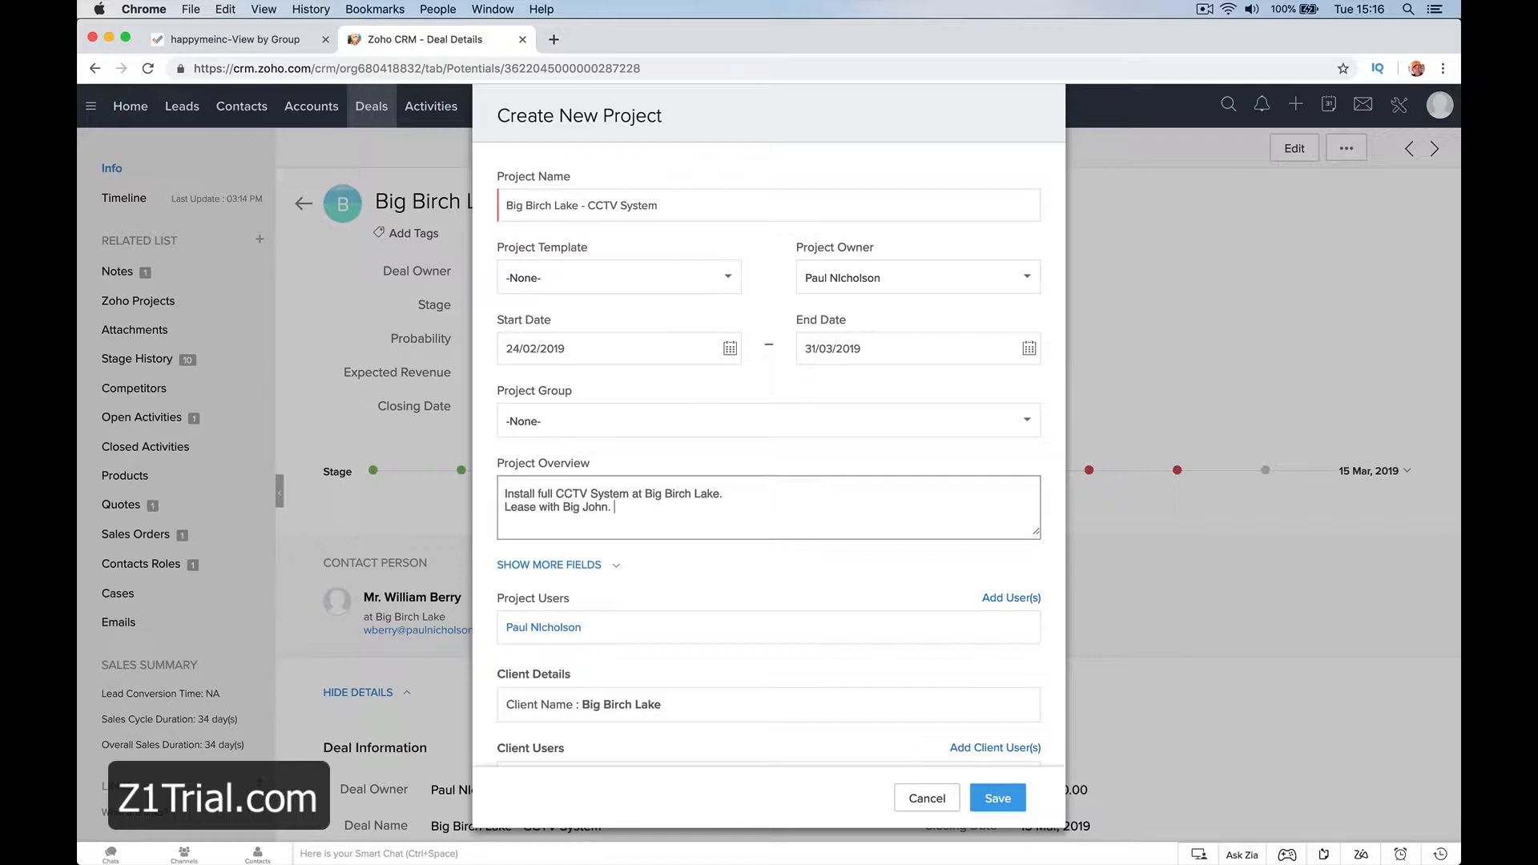
Show the additional project fields and set the billing method to Staff Hours after trying Project Hours
left_click(624, 566)
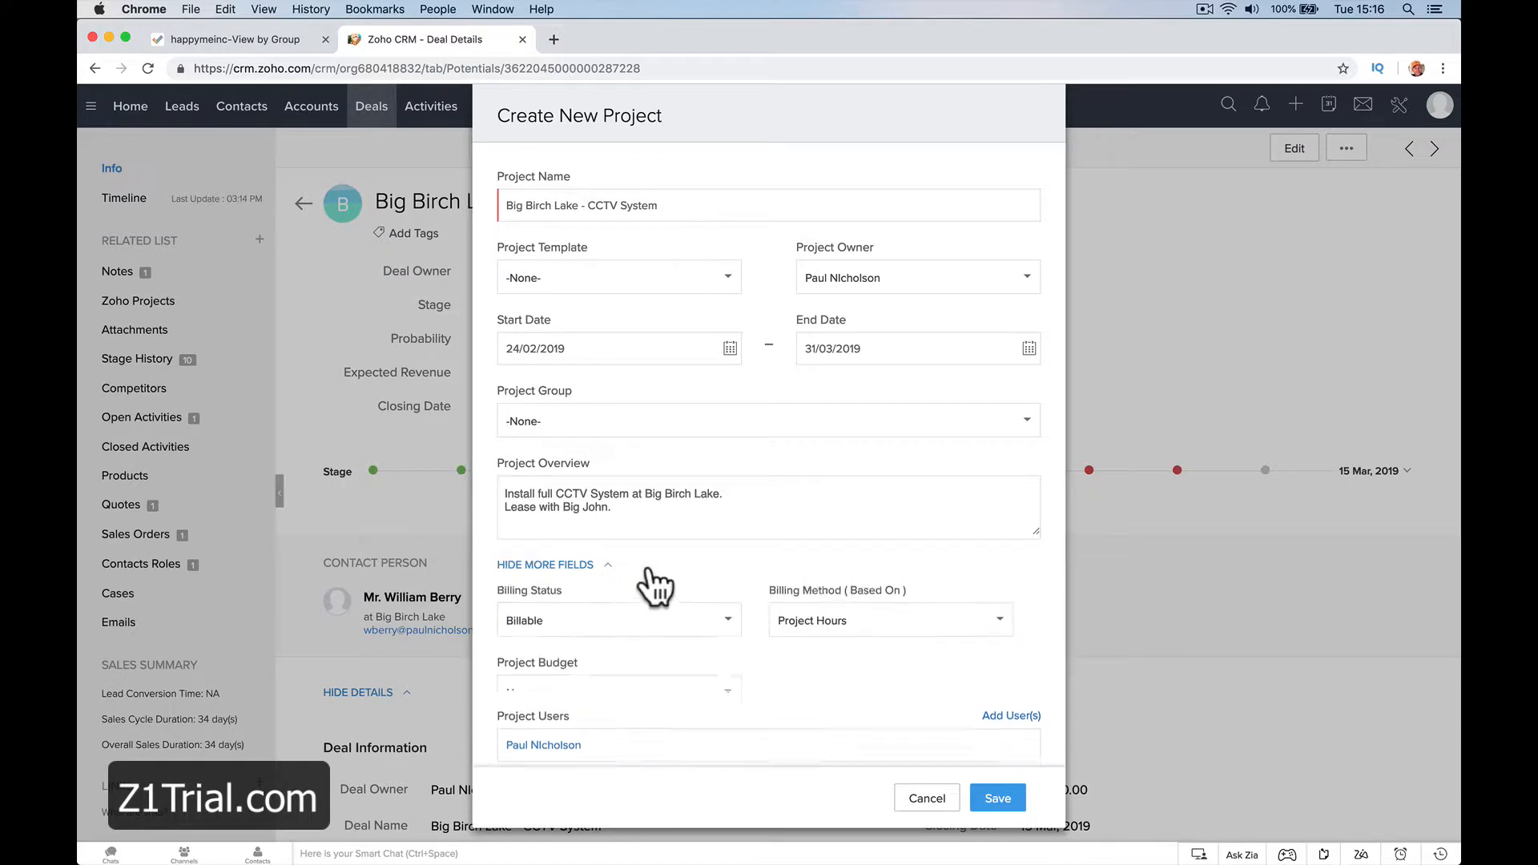
scroll(665, 589, "down", 2)
scroll(664, 584, "down", 2)
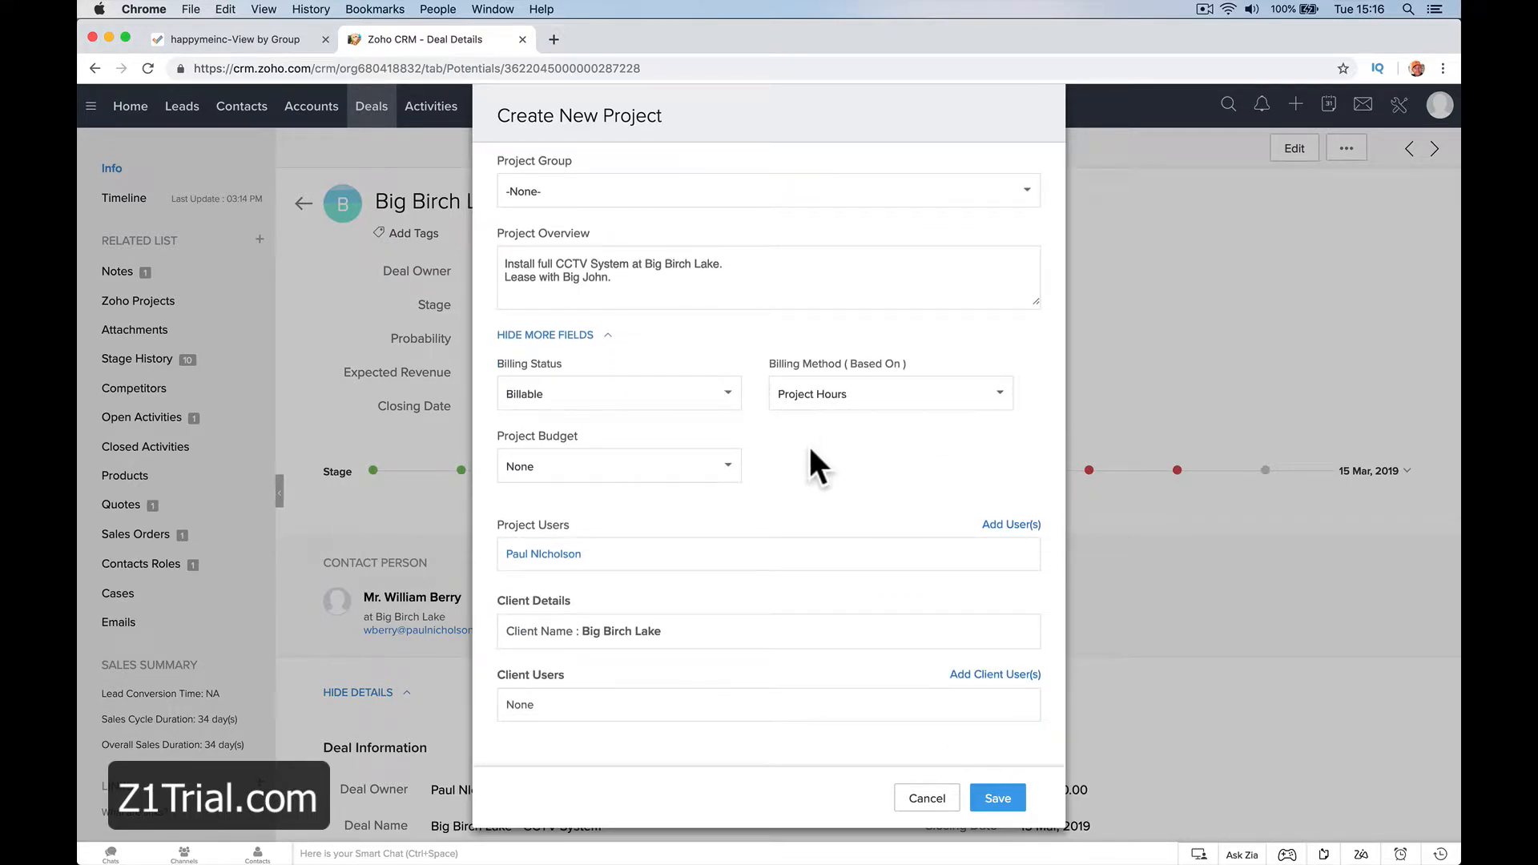
left_click(842, 400)
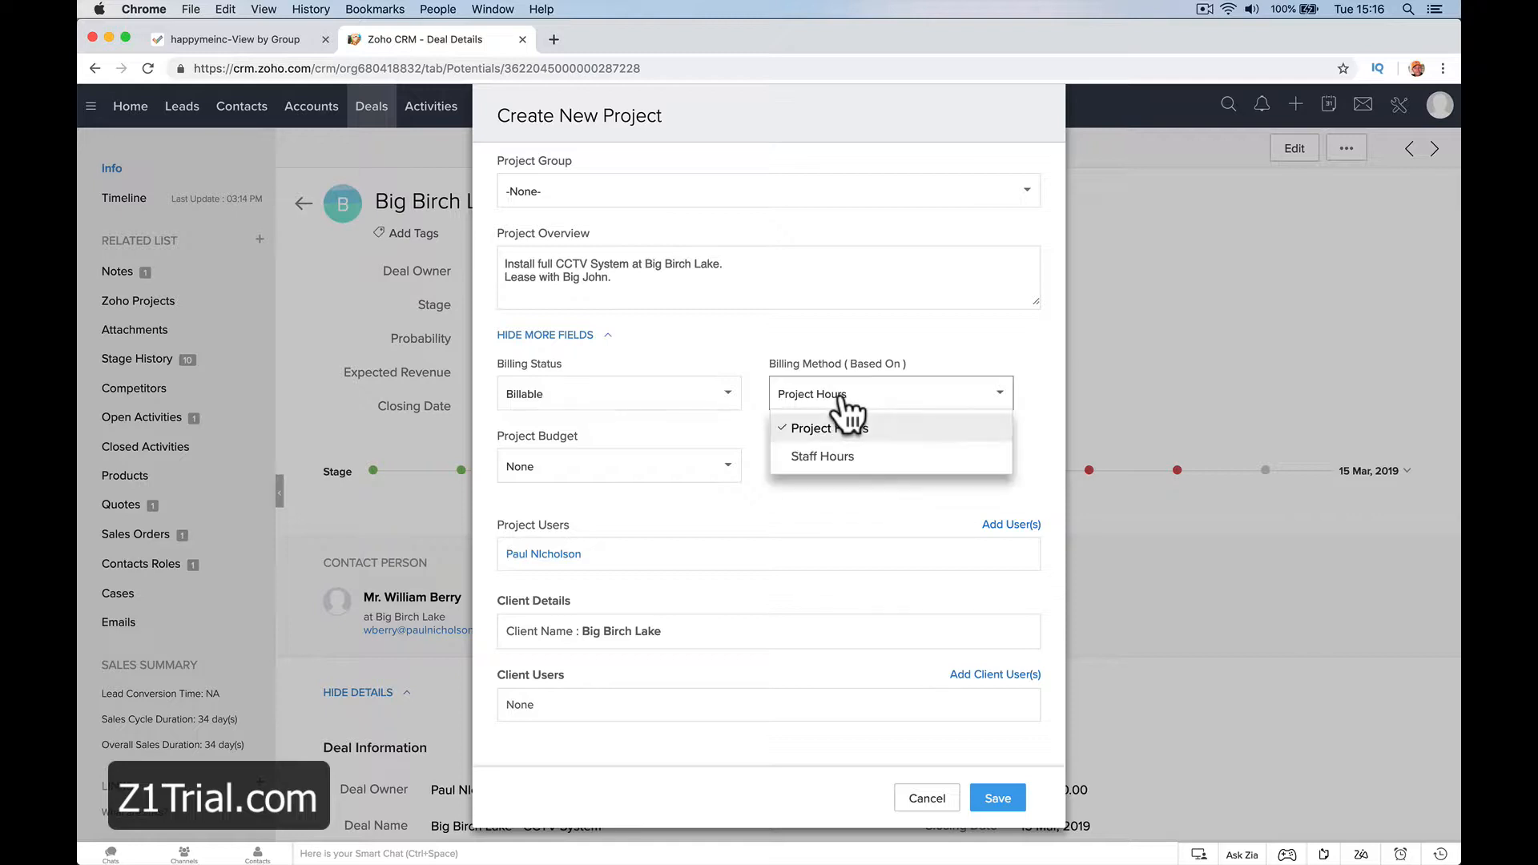
left_click(837, 458)
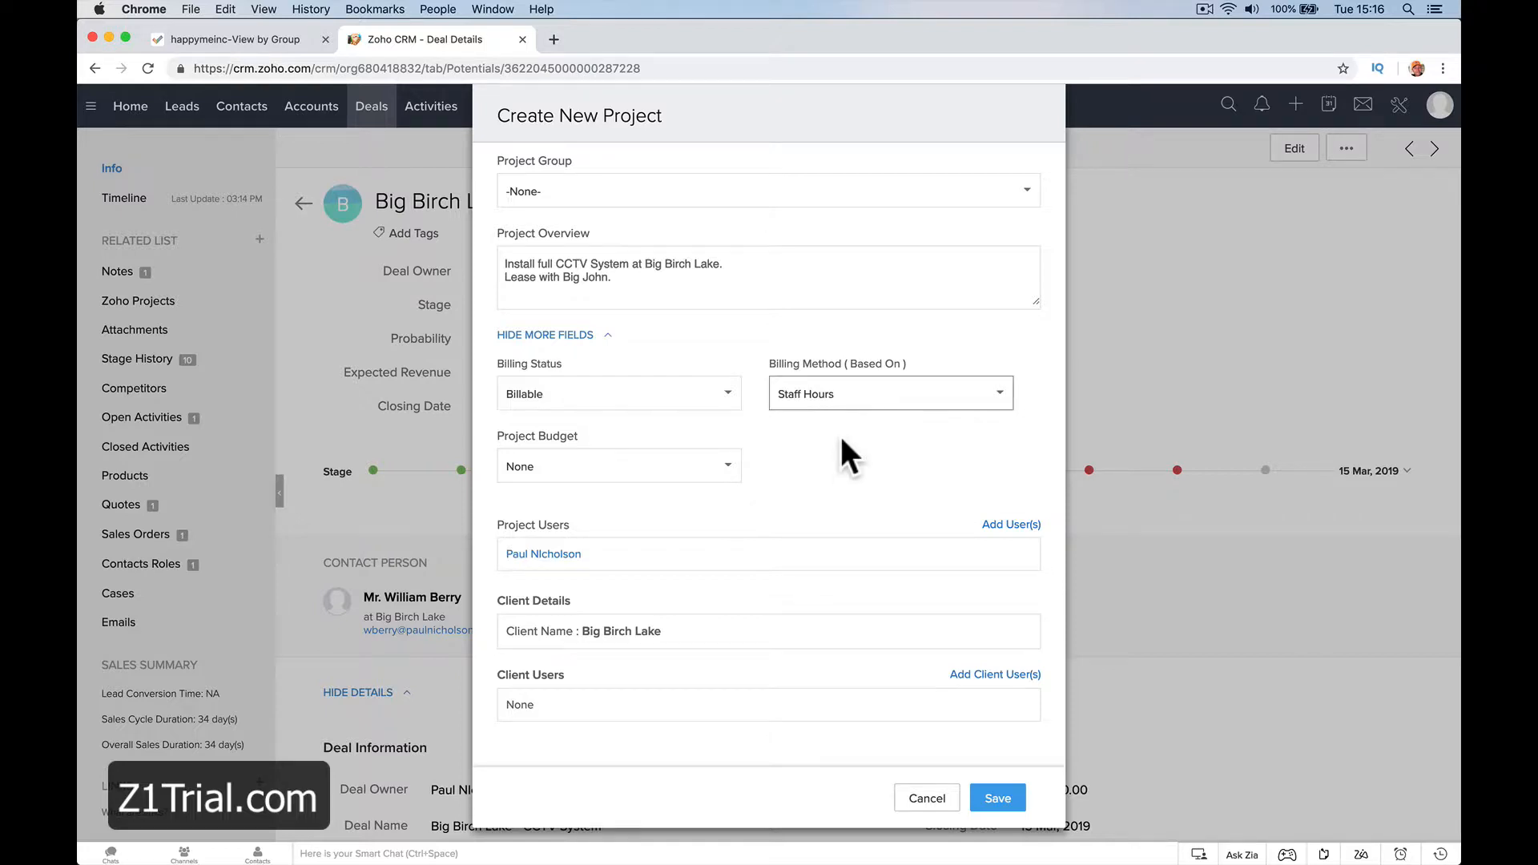
left_click(848, 397)
left_click(849, 425)
left_click(852, 401)
left_click(851, 456)
Set the project budget to Based on Amount and the billing method to Project Hours
left_click(726, 471)
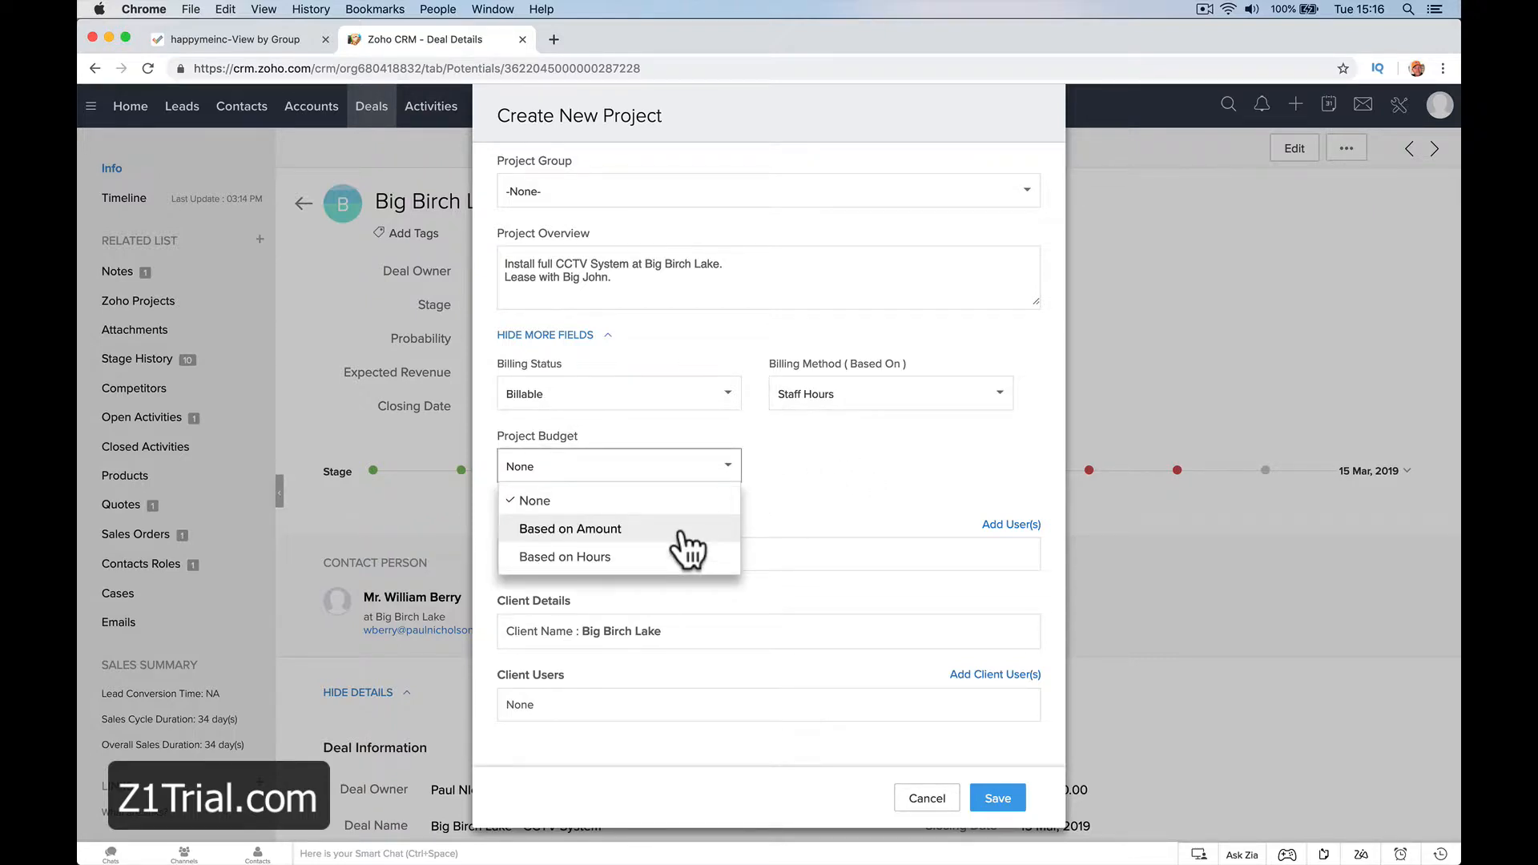
left_click(685, 531)
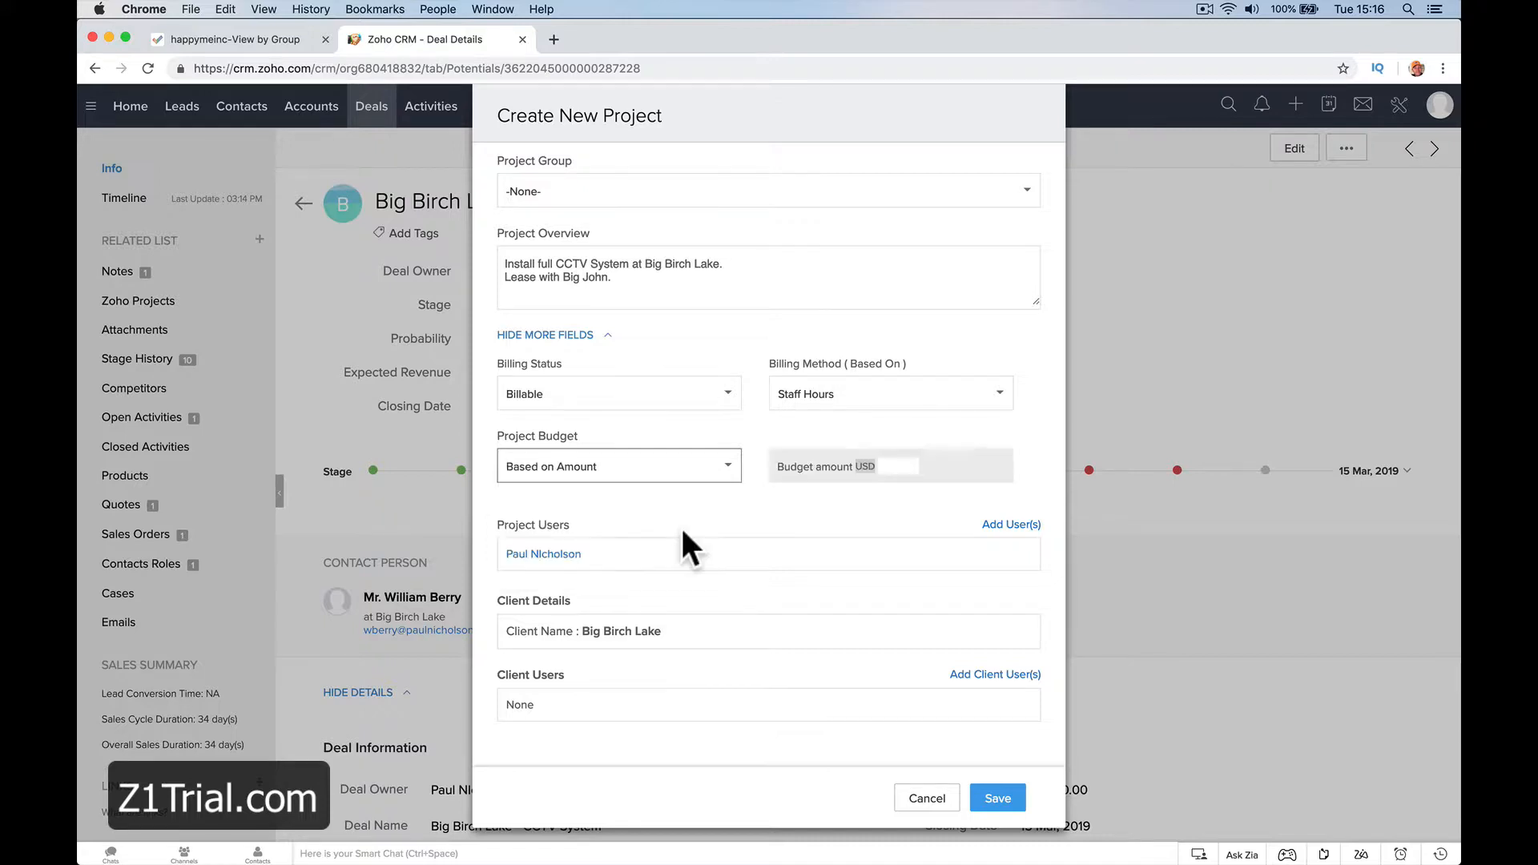
left_click(841, 402)
left_click(833, 428)
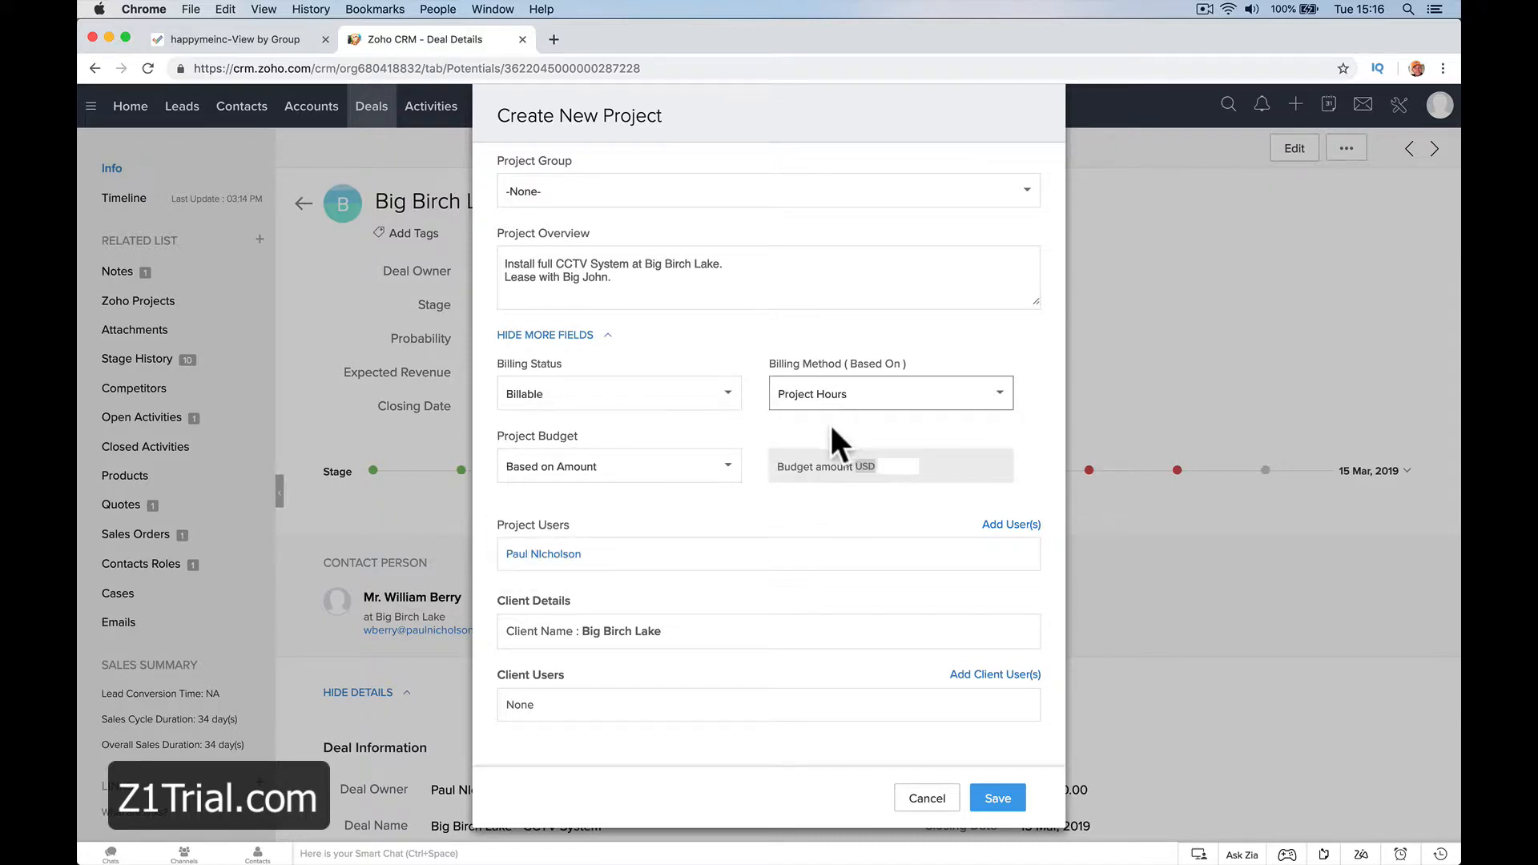
Compare the amount and hours budget options and set the project budget to Based on Hours
left_click(713, 472)
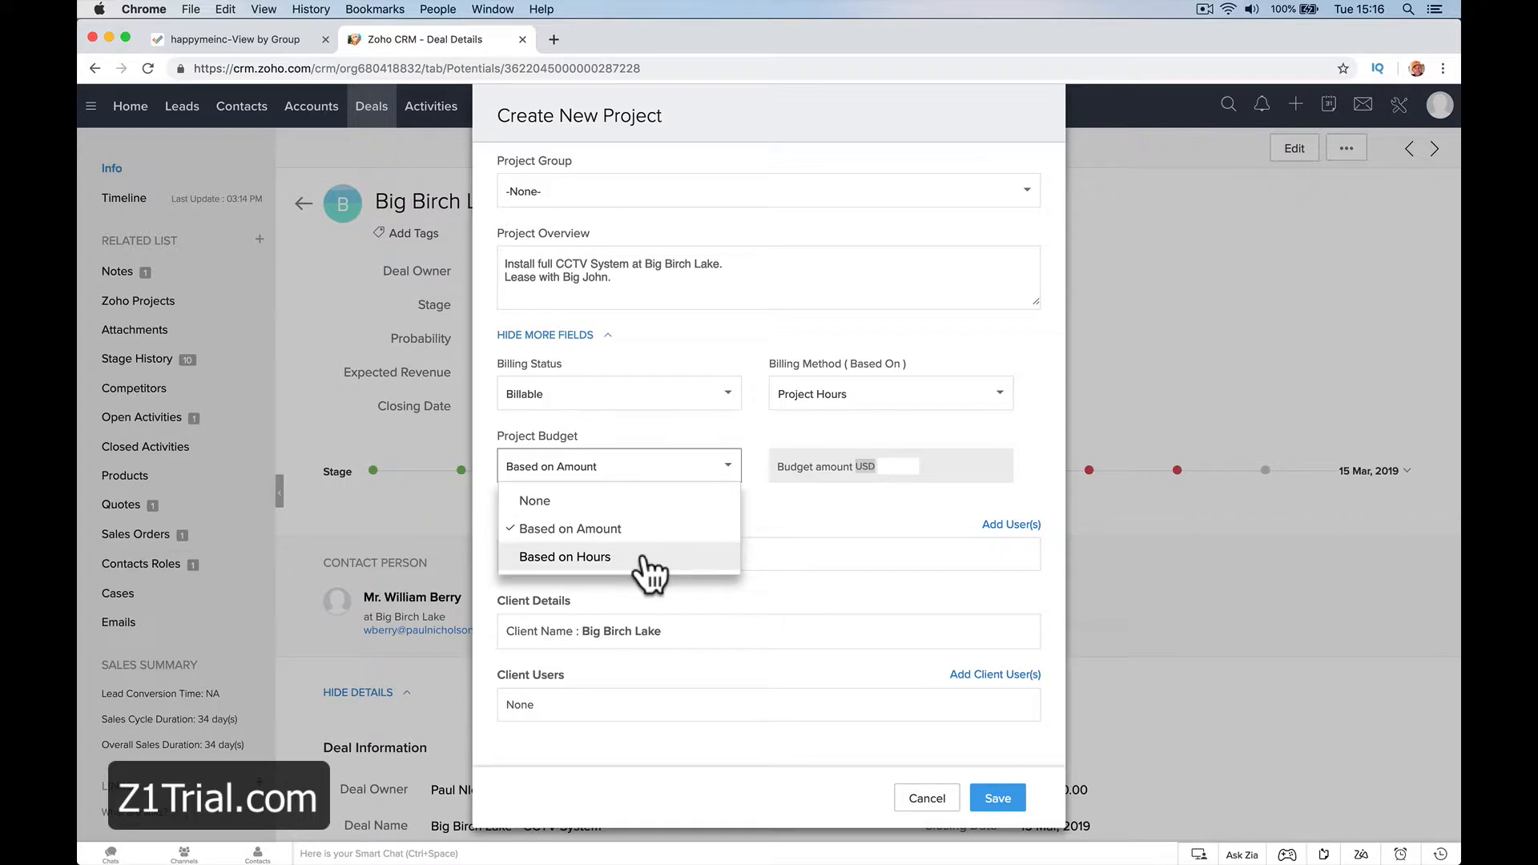
left_click(649, 559)
left_click(664, 479)
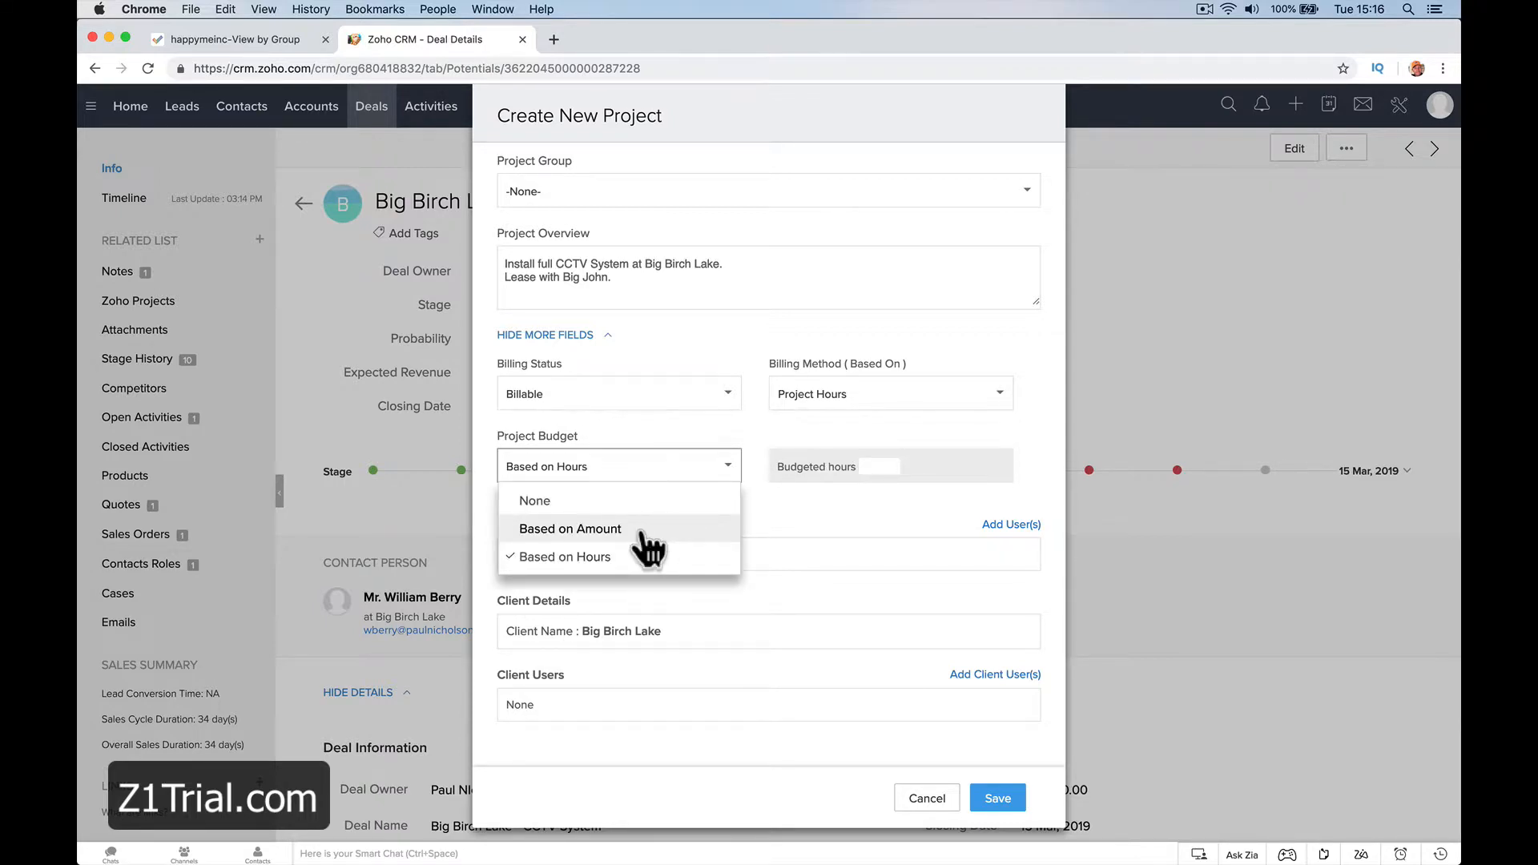
left_click(641, 530)
left_click(695, 472)
left_click(645, 557)
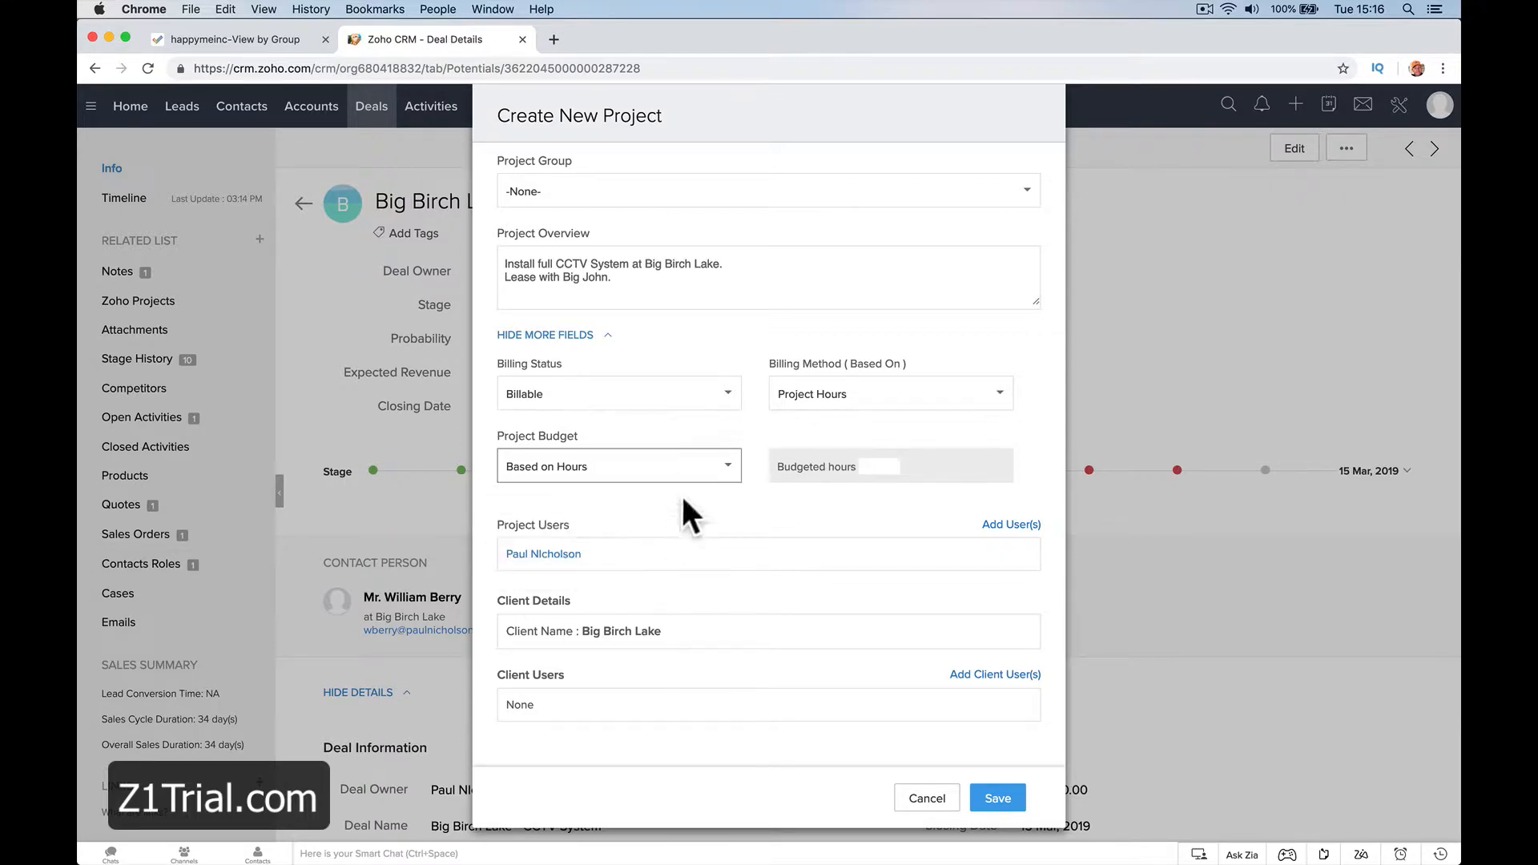
Set the project budget to Based on Amount with a budget amount of 10000 USD
left_click(698, 469)
left_click(682, 528)
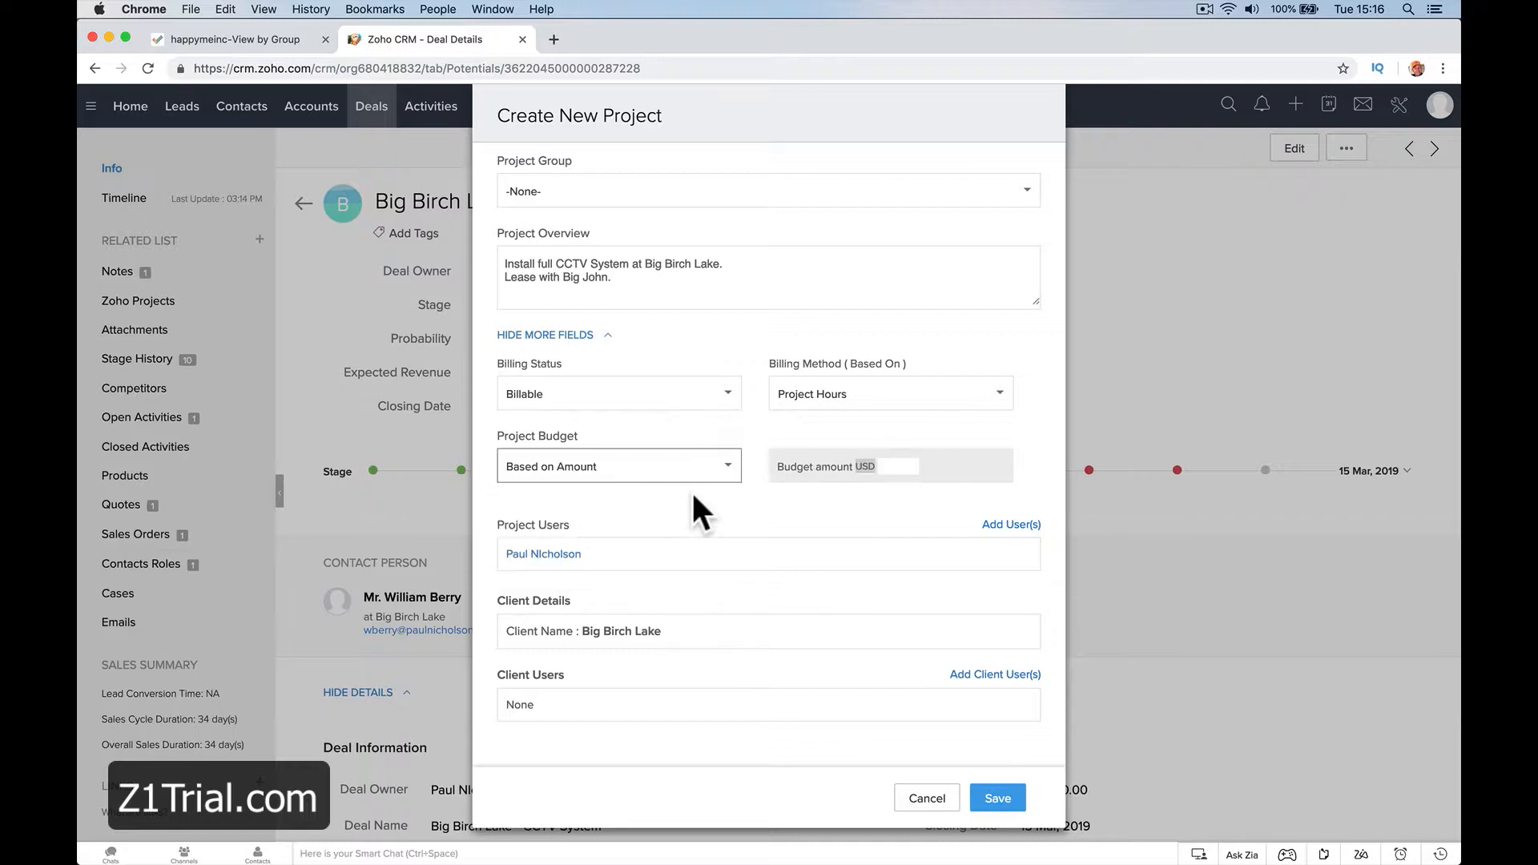
left_click(913, 463)
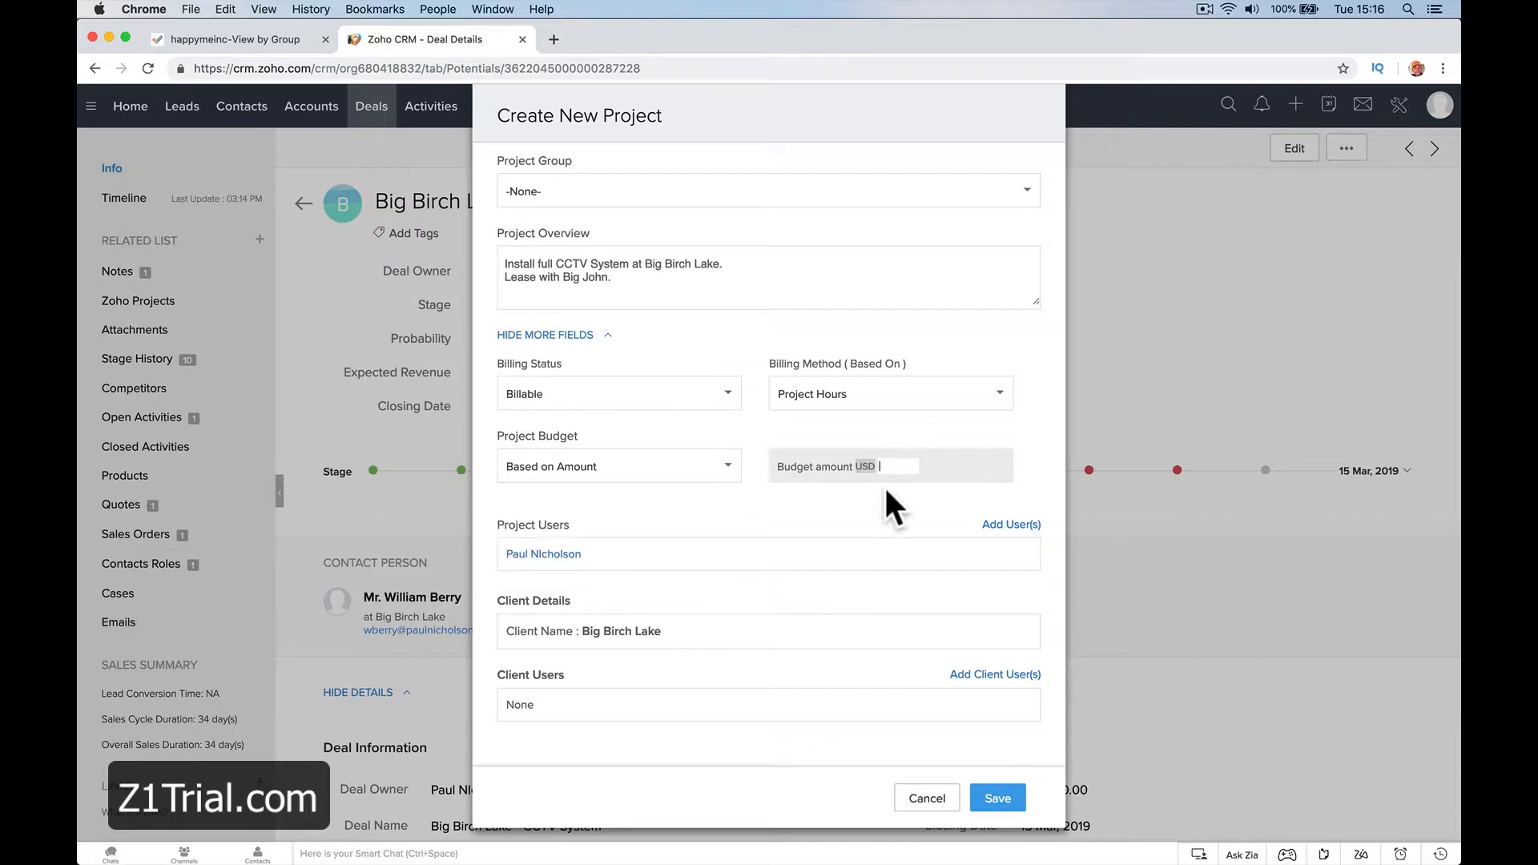
type("10000")
Add the two unselected Standard users to the project's user list
left_click(1006, 524)
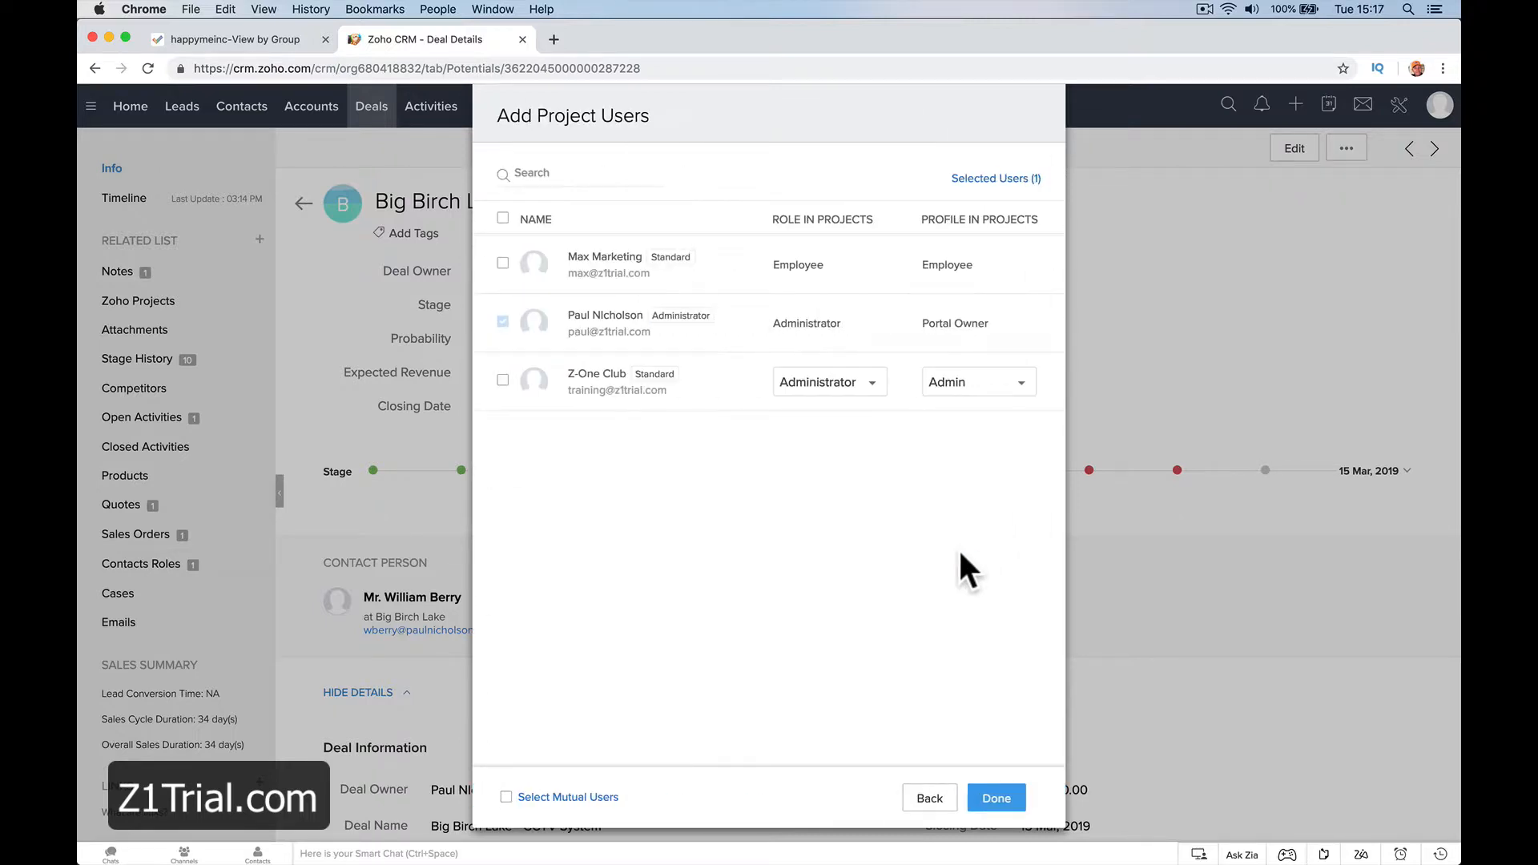
left_click(505, 380)
left_click(503, 264)
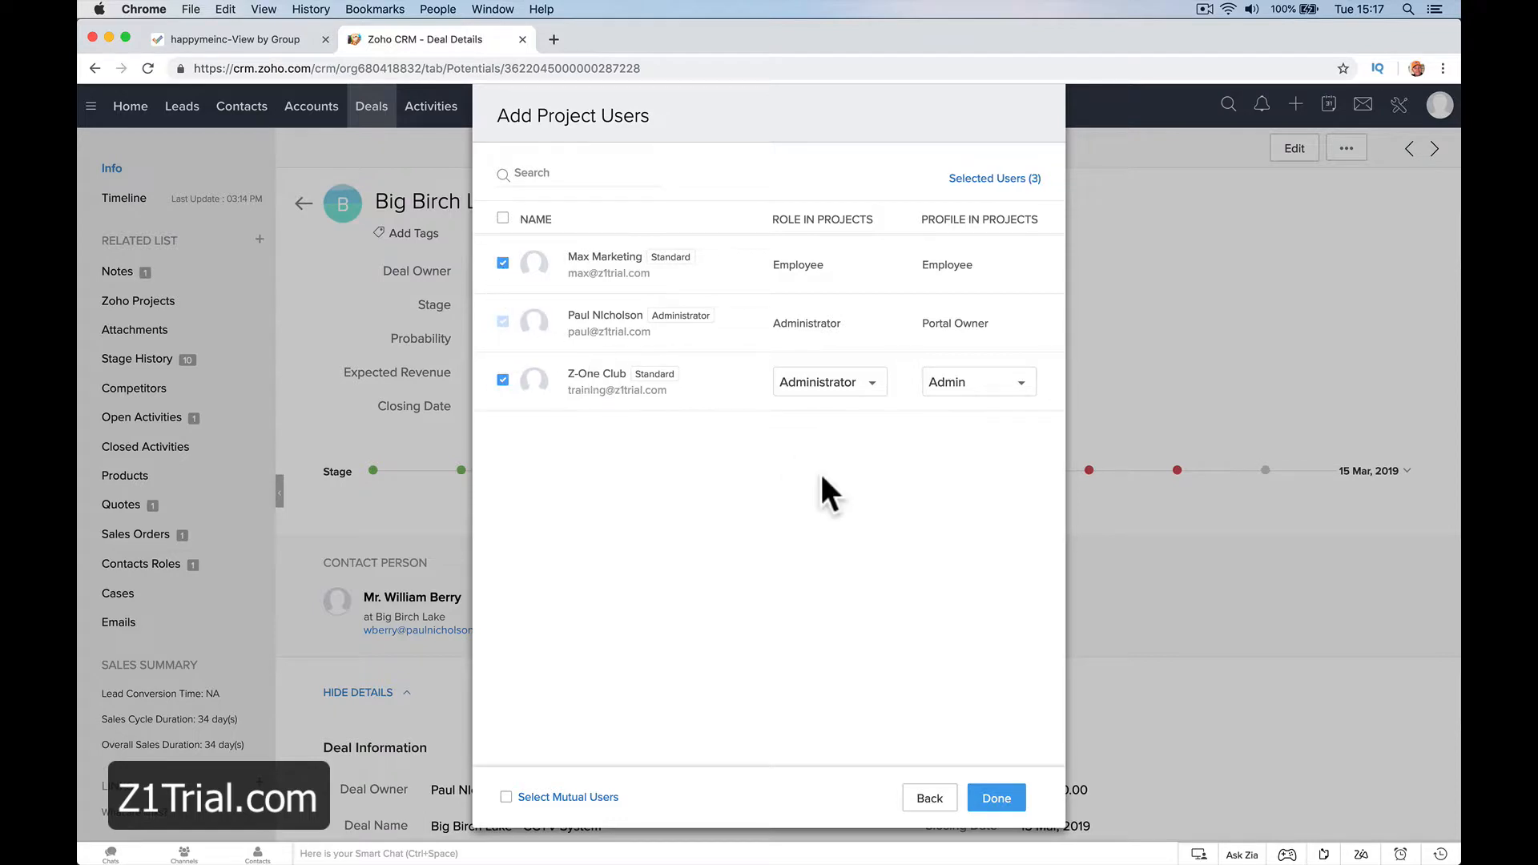
left_click(996, 800)
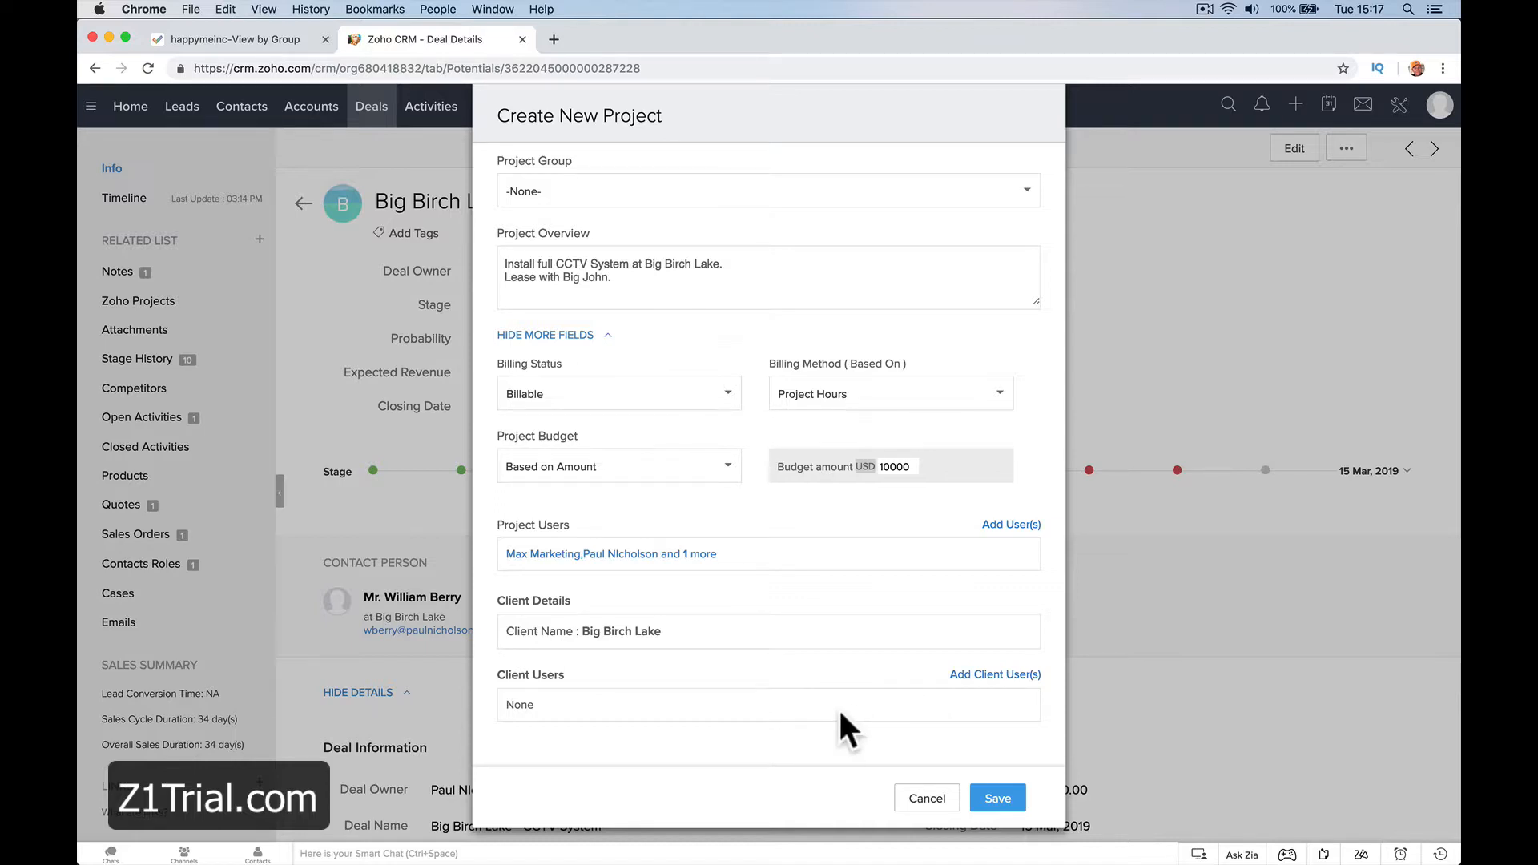
Add the deal's contact as a client user and save the new project
left_click(987, 675)
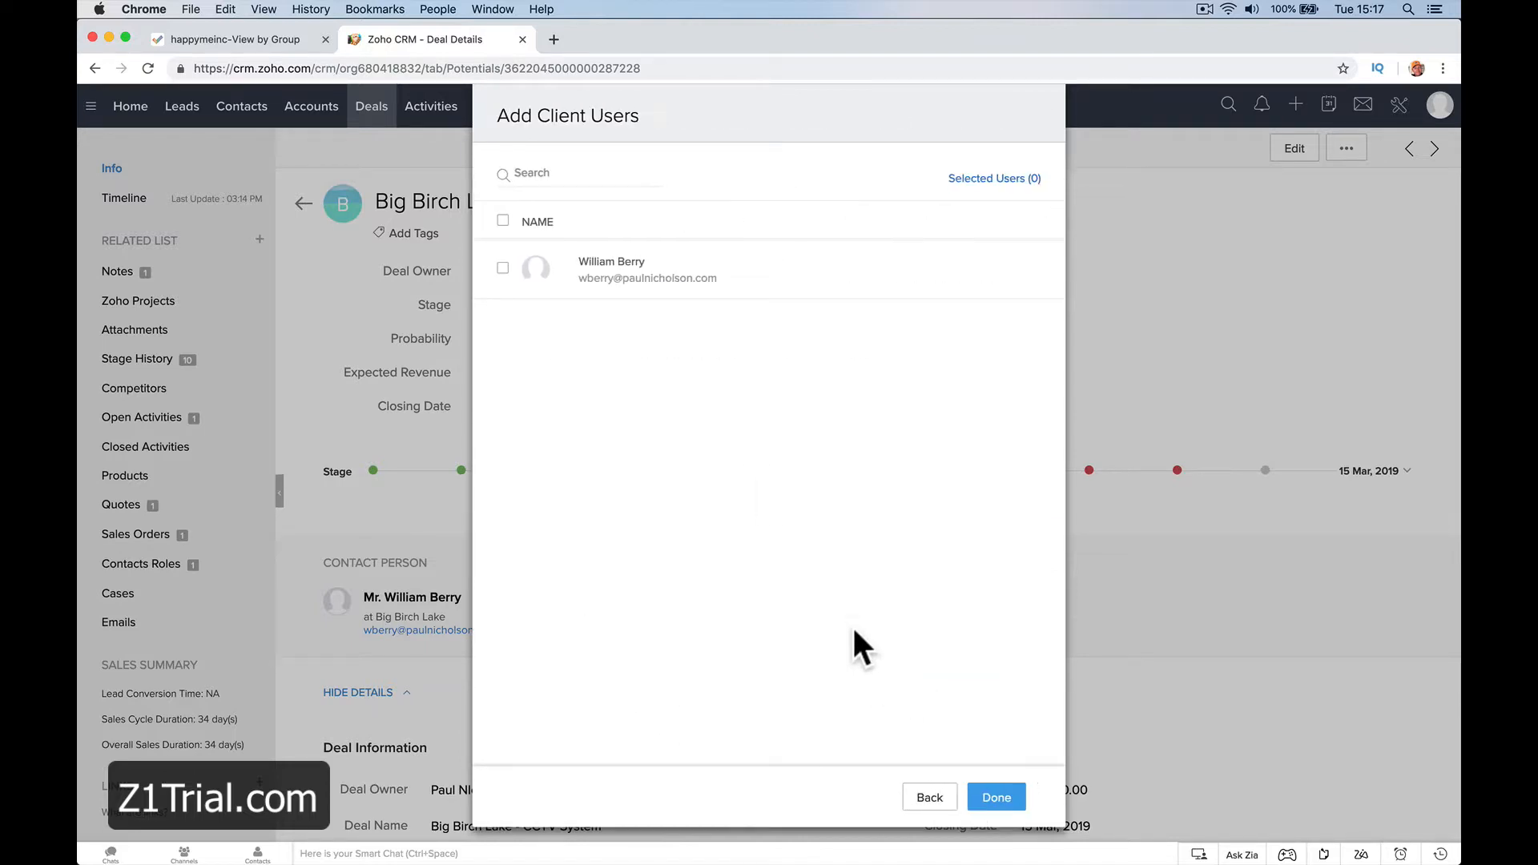
left_click(503, 268)
left_click(998, 798)
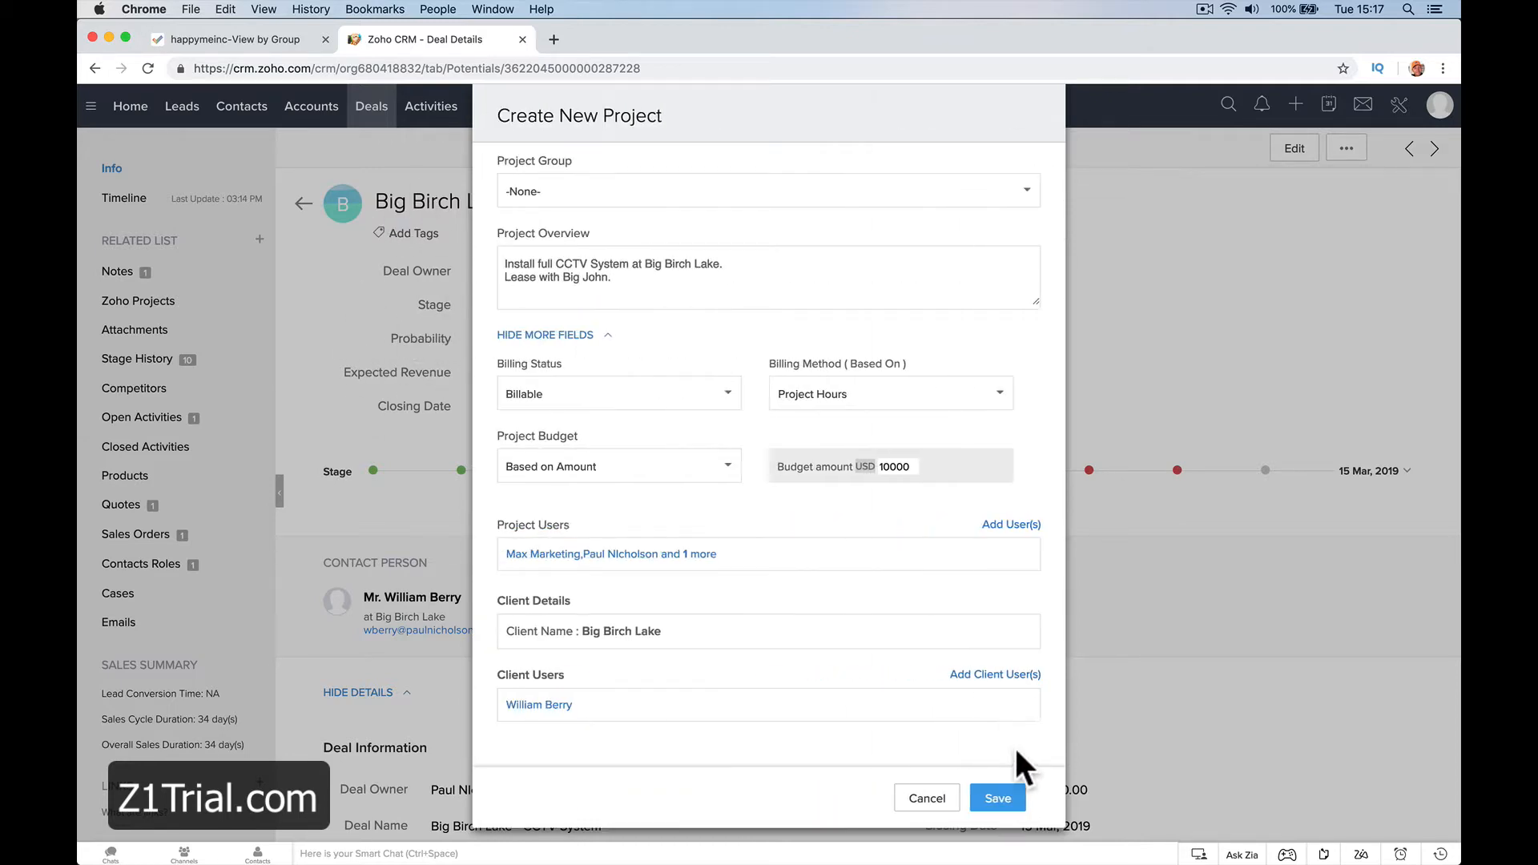
left_click(1010, 797)
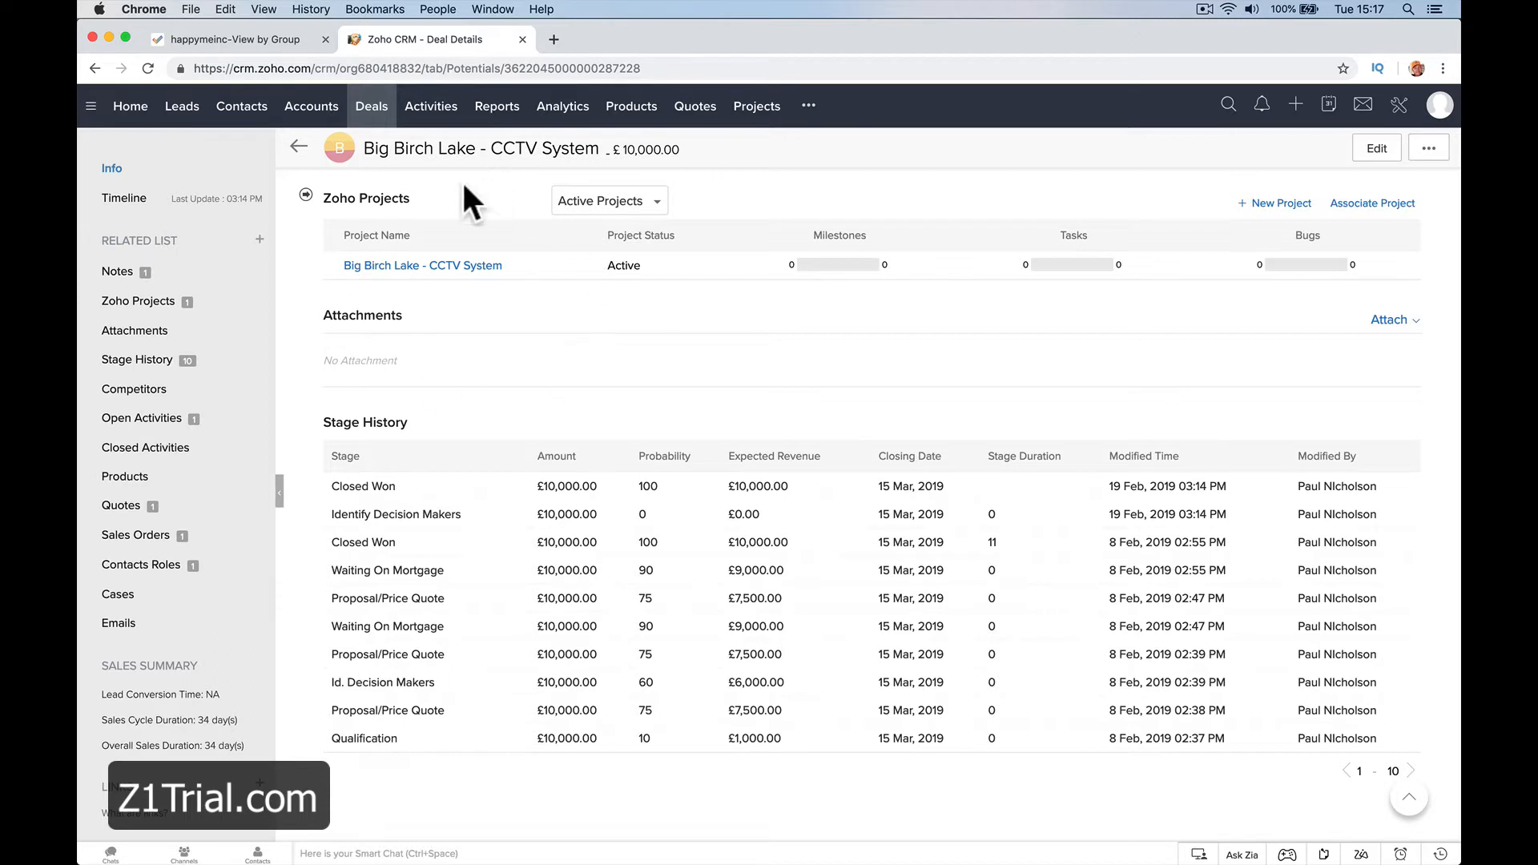
Refresh the project list in Zoho Projects and open the Big Birch Lake - CCTV System project from its Zoho CRM deal
left_click(263, 46)
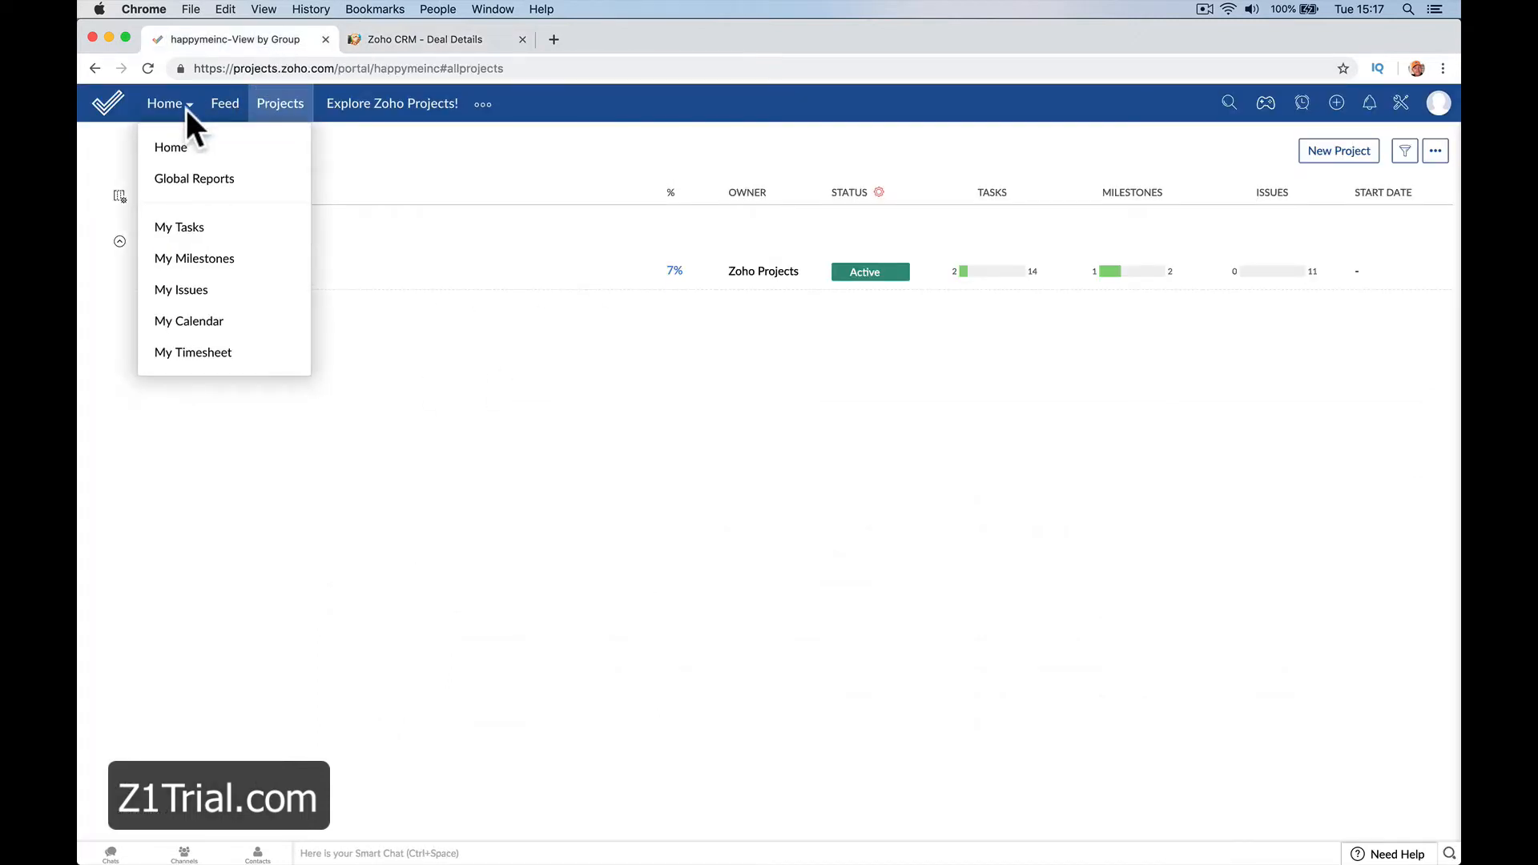
left_click(148, 69)
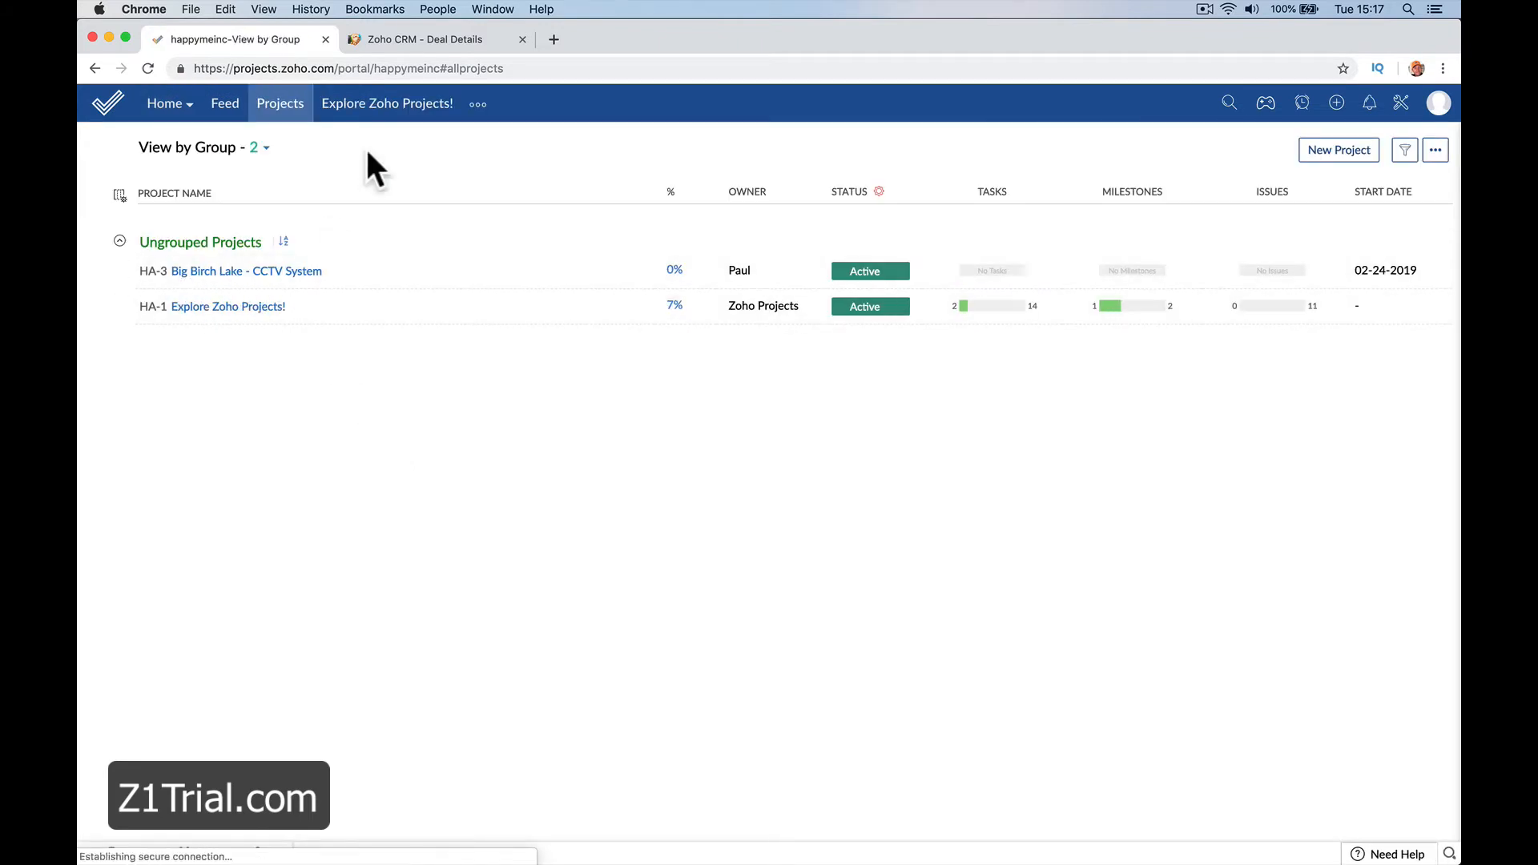
left_click(434, 39)
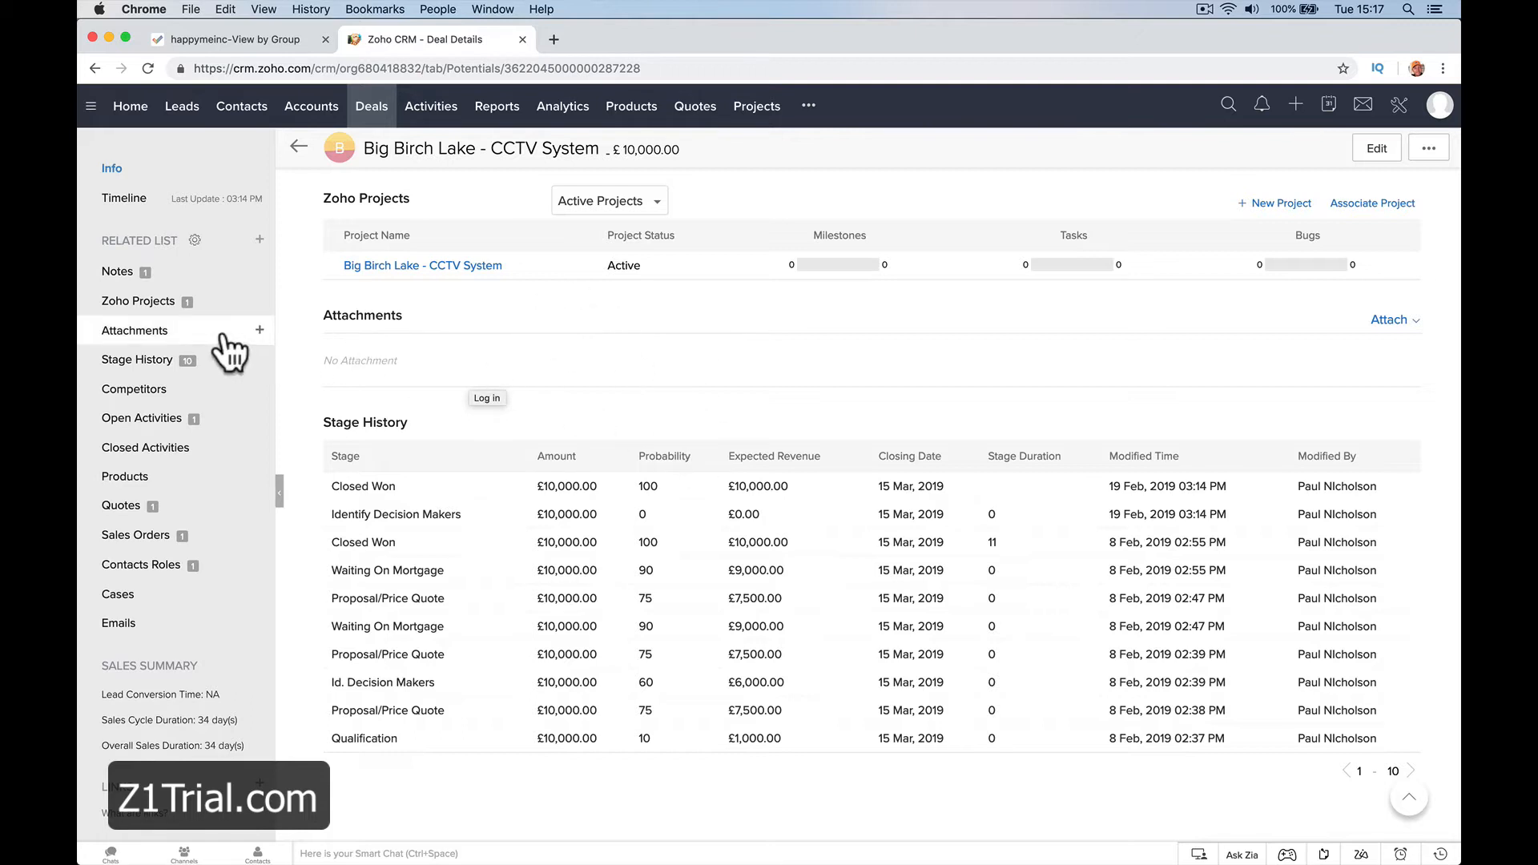
left_click(423, 268)
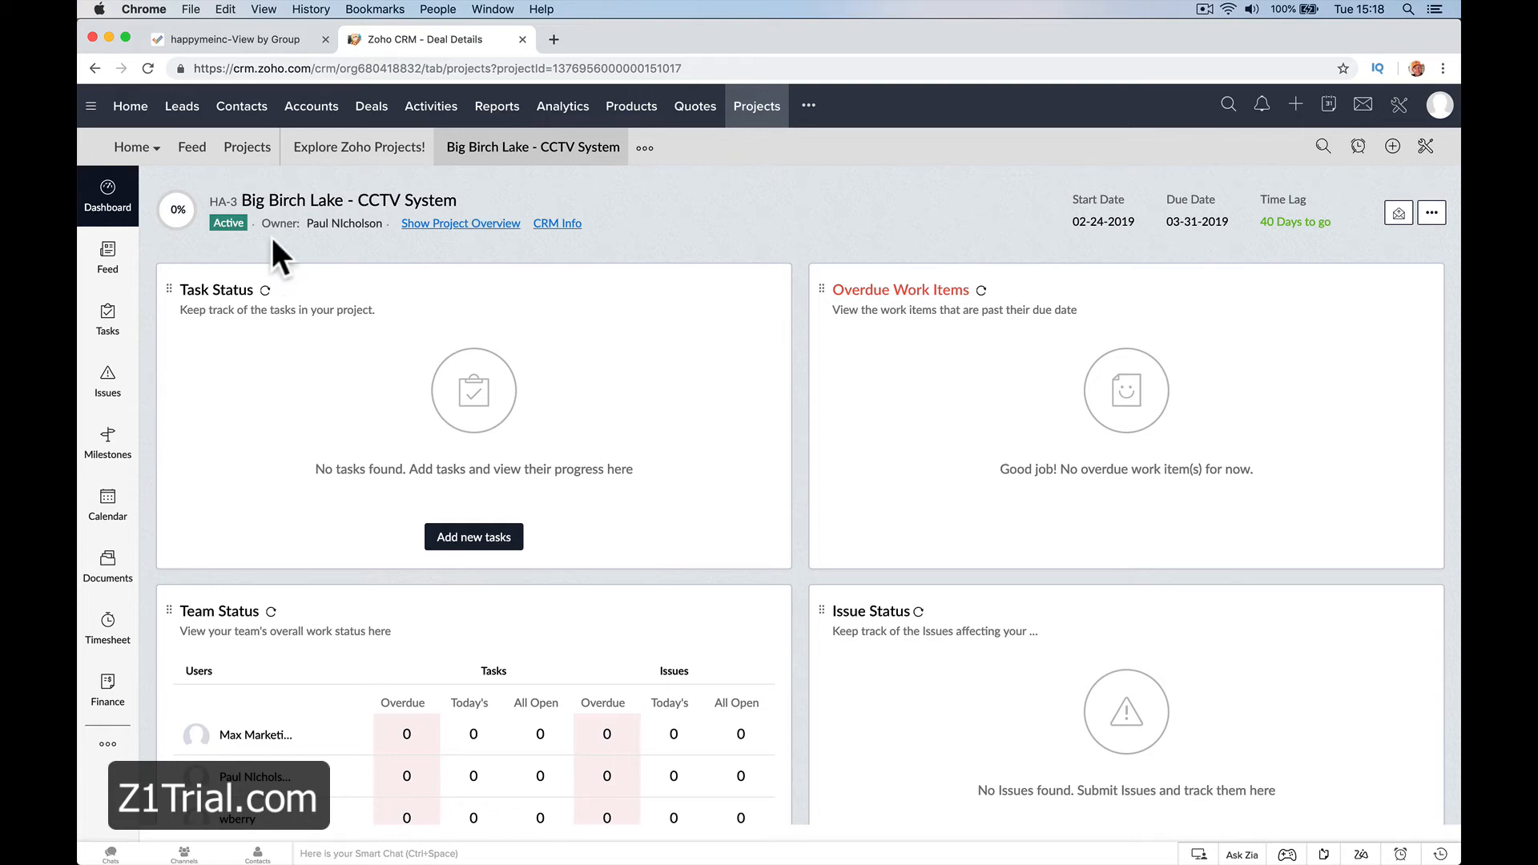
Reopen the Big Birch Lake - CCTV System deal from the Closed Won deals and open its linked project
left_click(373, 108)
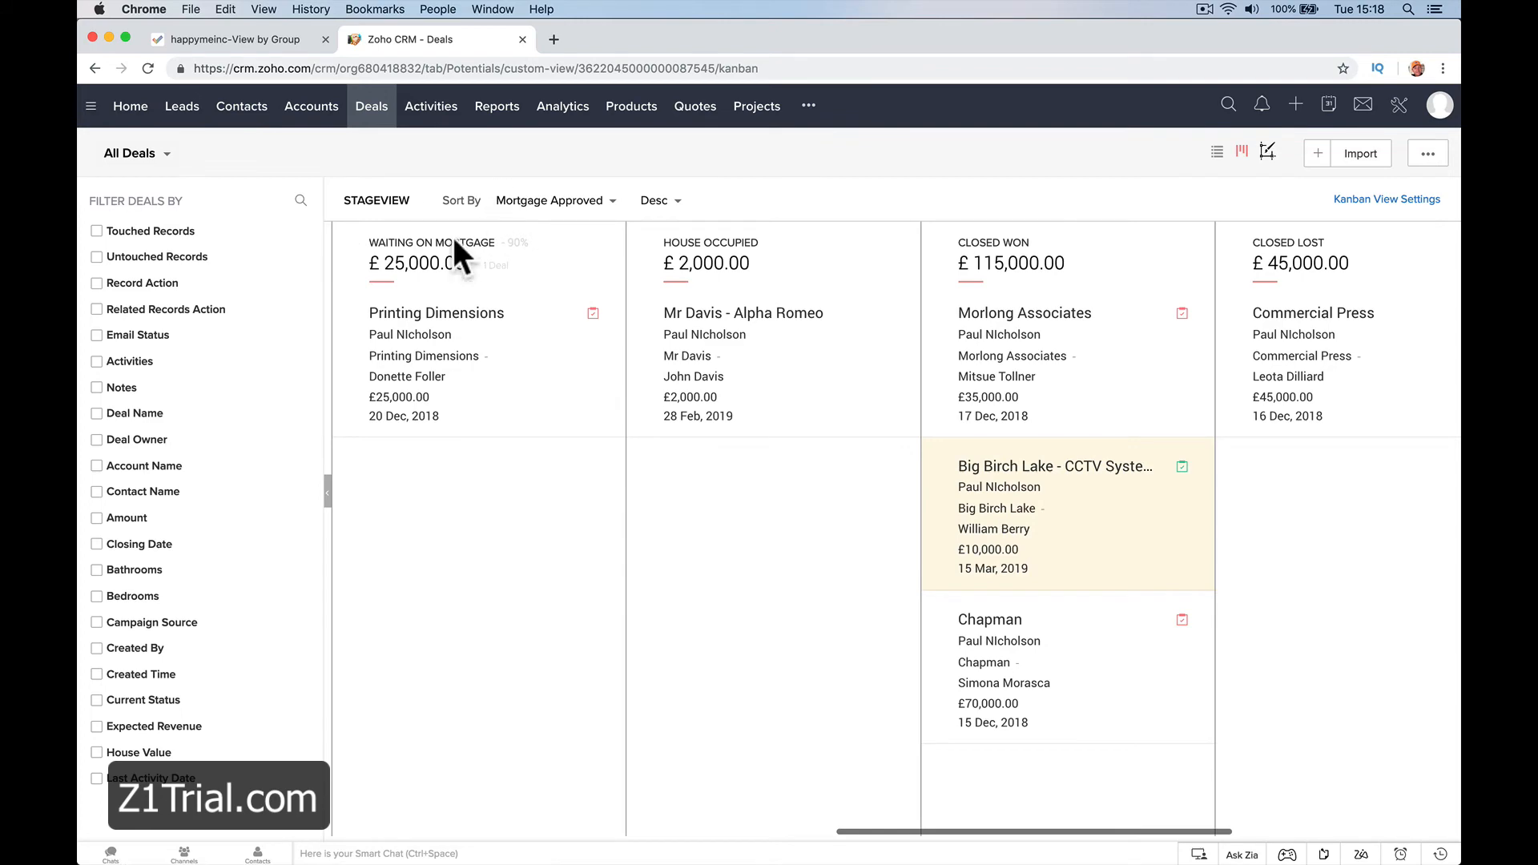
left_click(1081, 467)
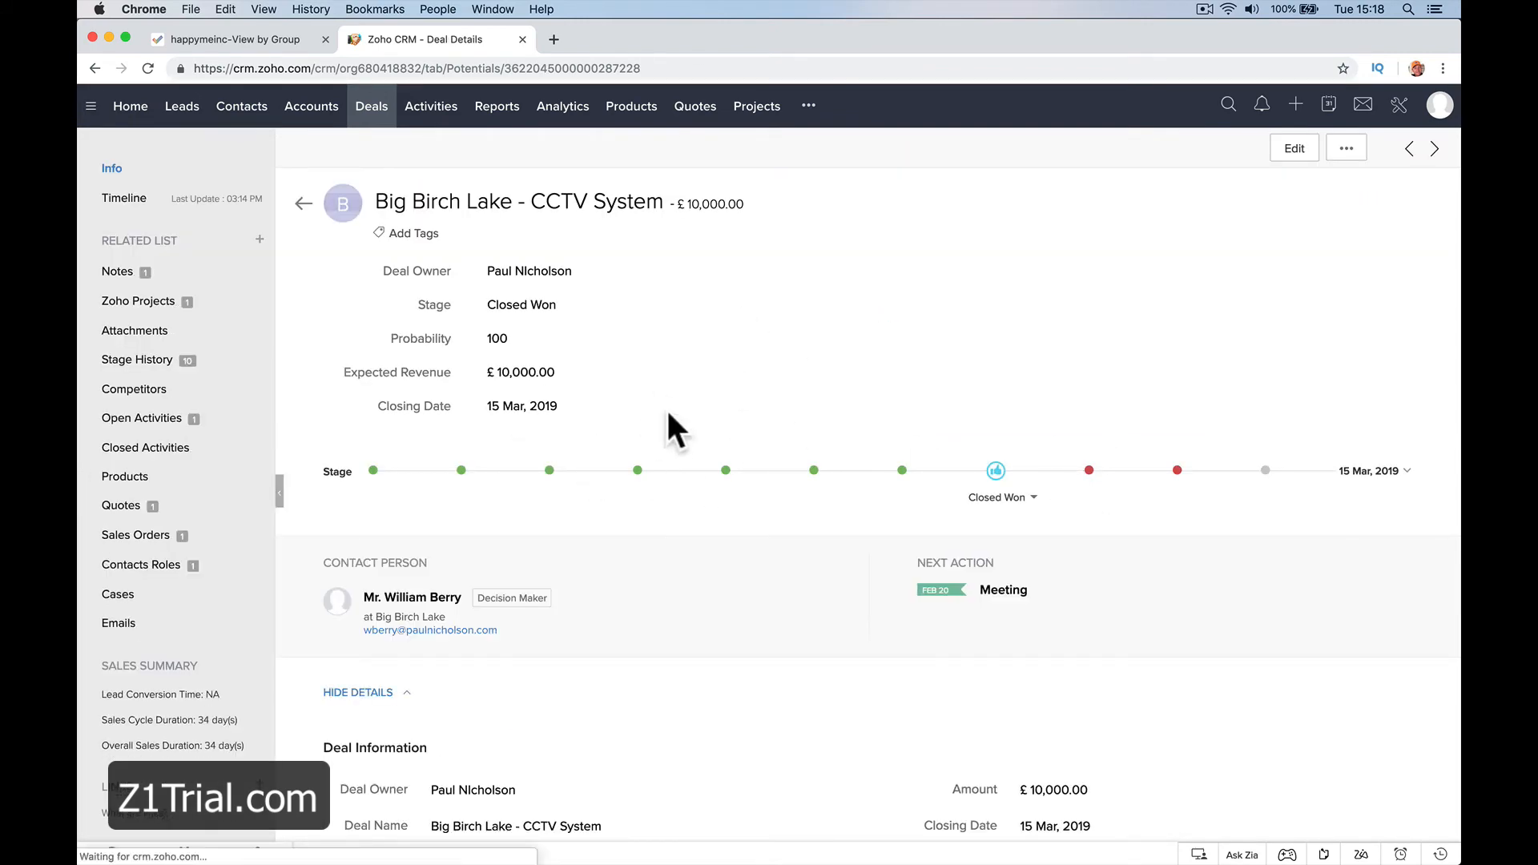
left_click(160, 303)
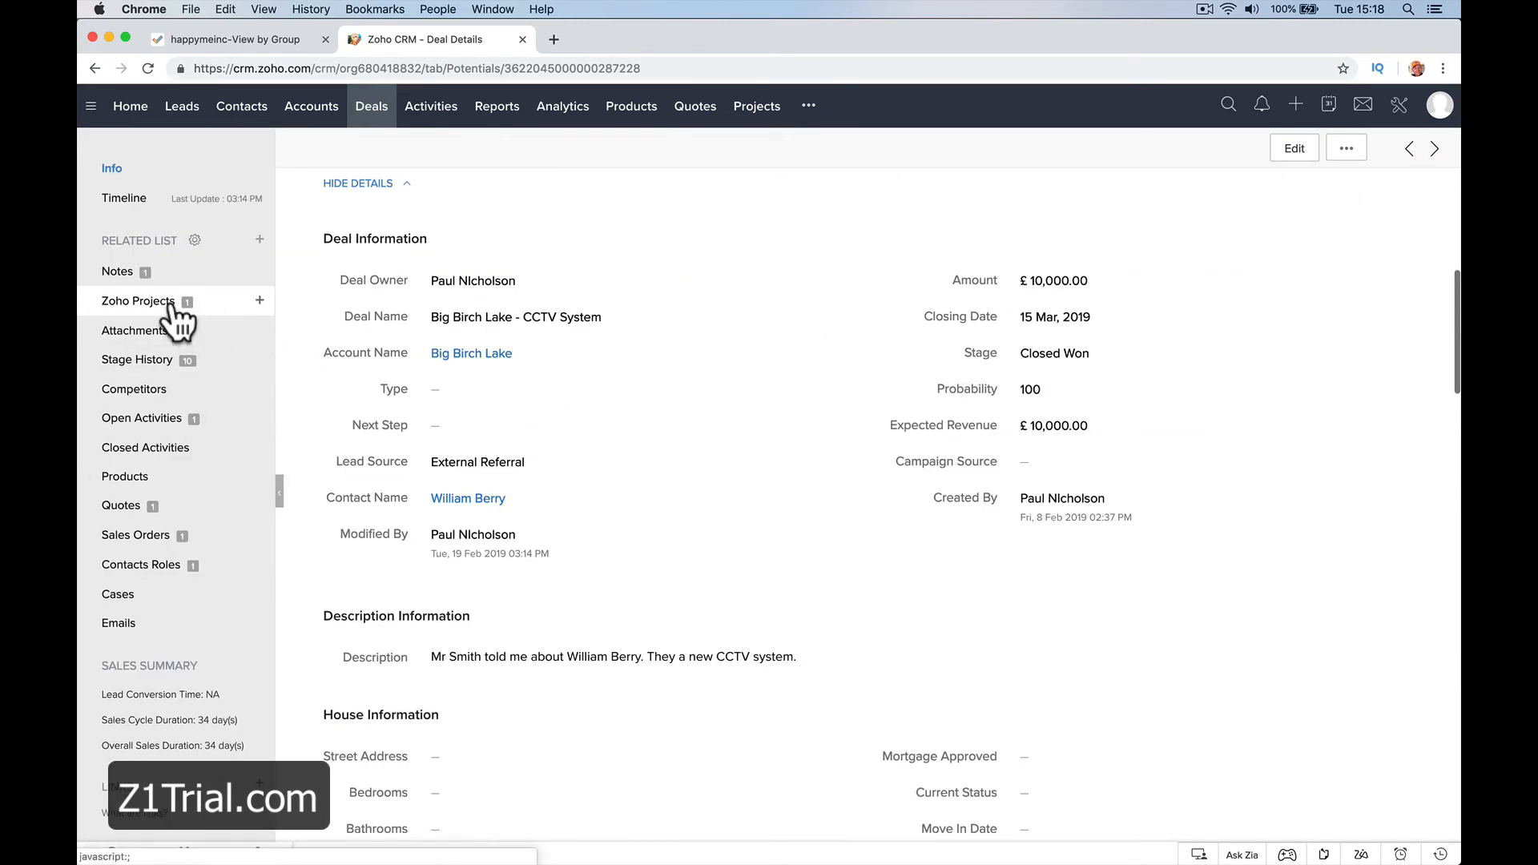
left_click(452, 270)
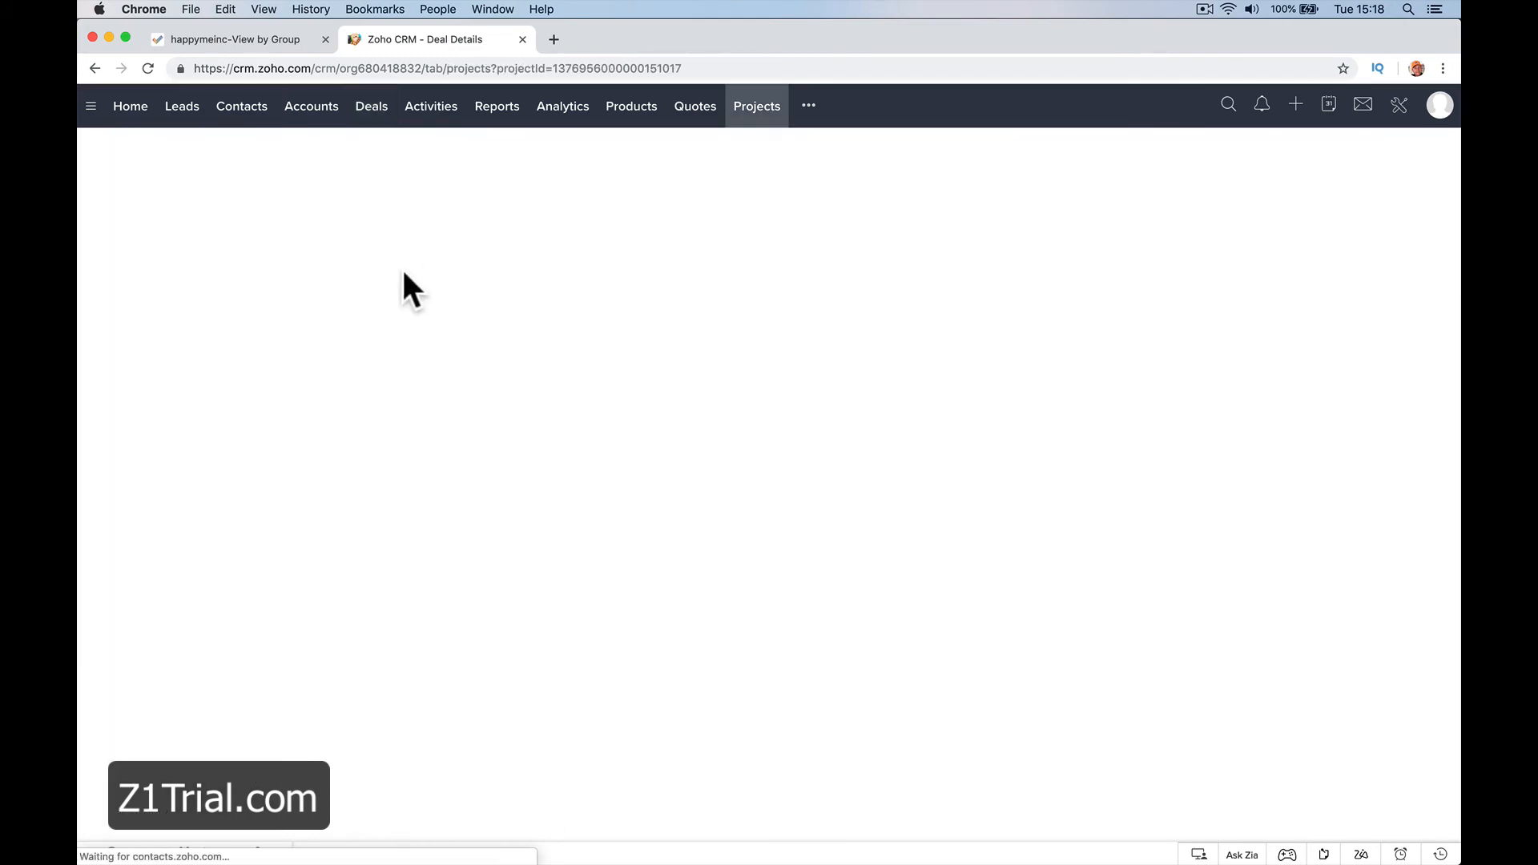
Return to the deal record and open the associated project again from its Zoho Projects related list
scroll(551, 318, "left", 5)
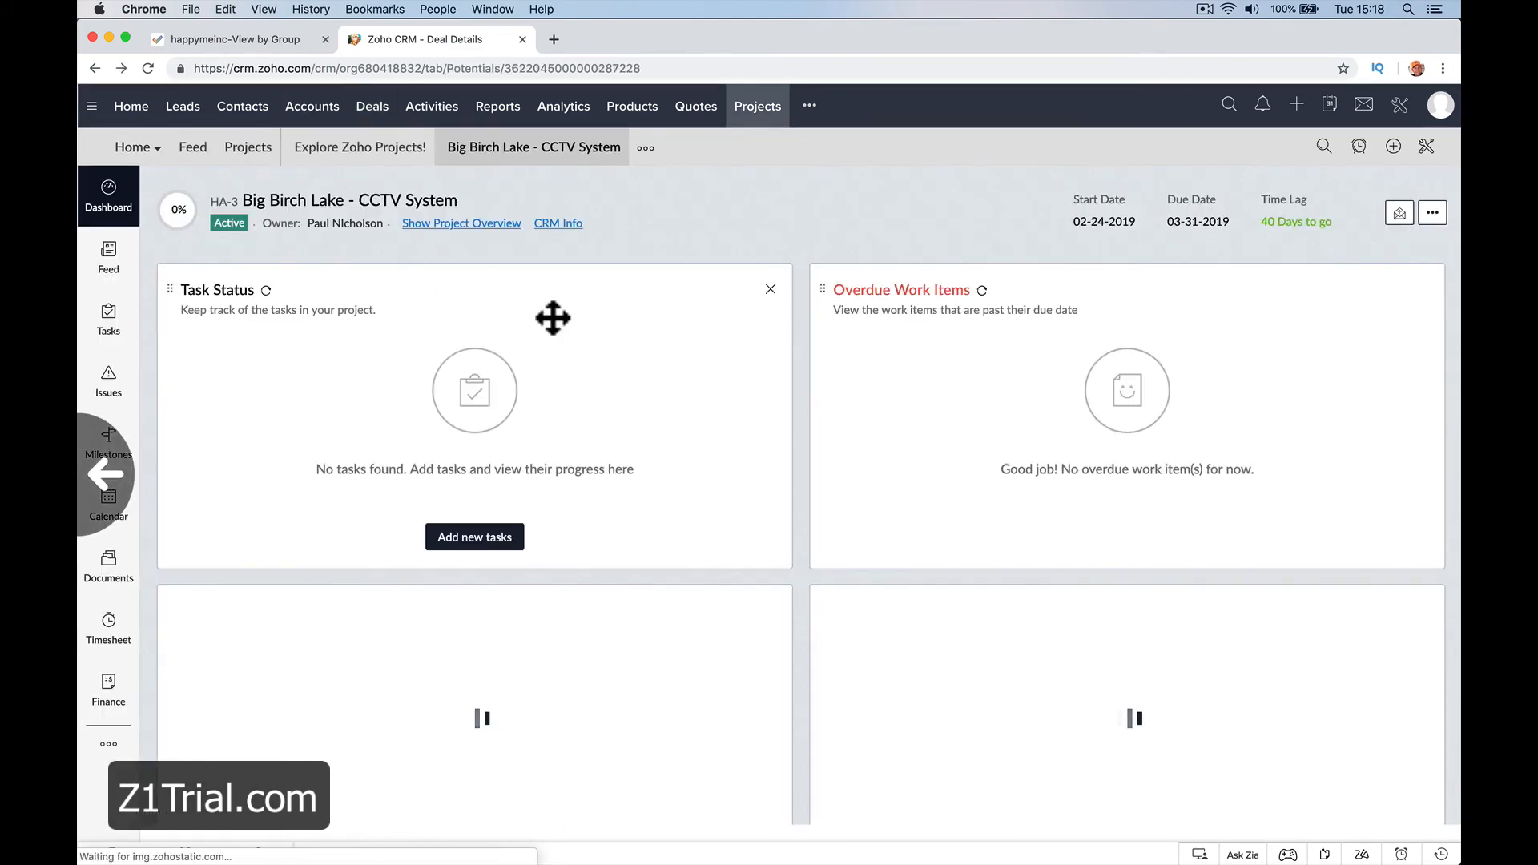
scroll(885, 446, "down", 15)
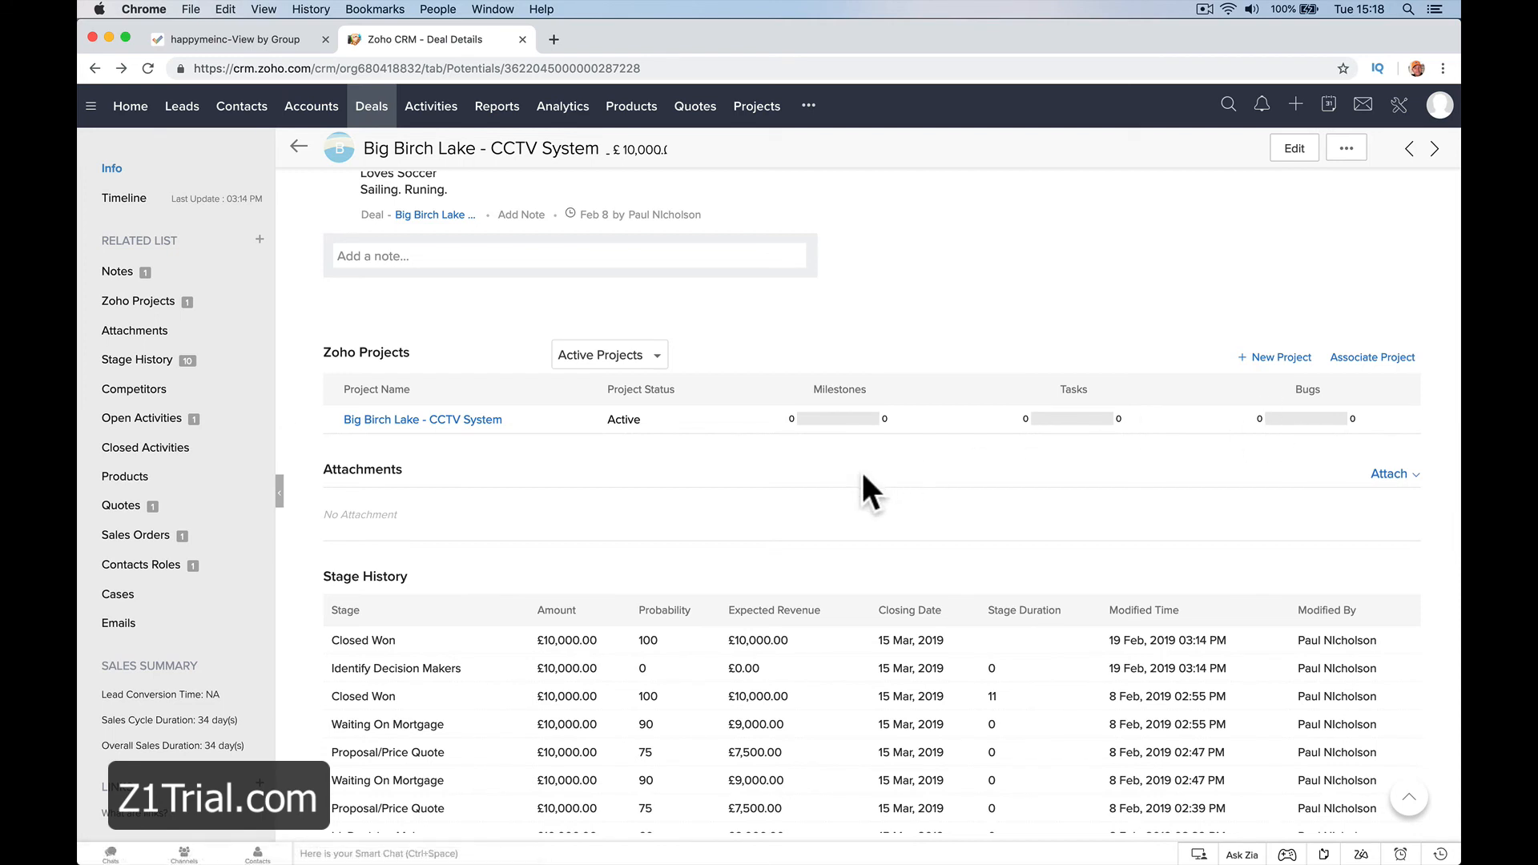
left_click(483, 419)
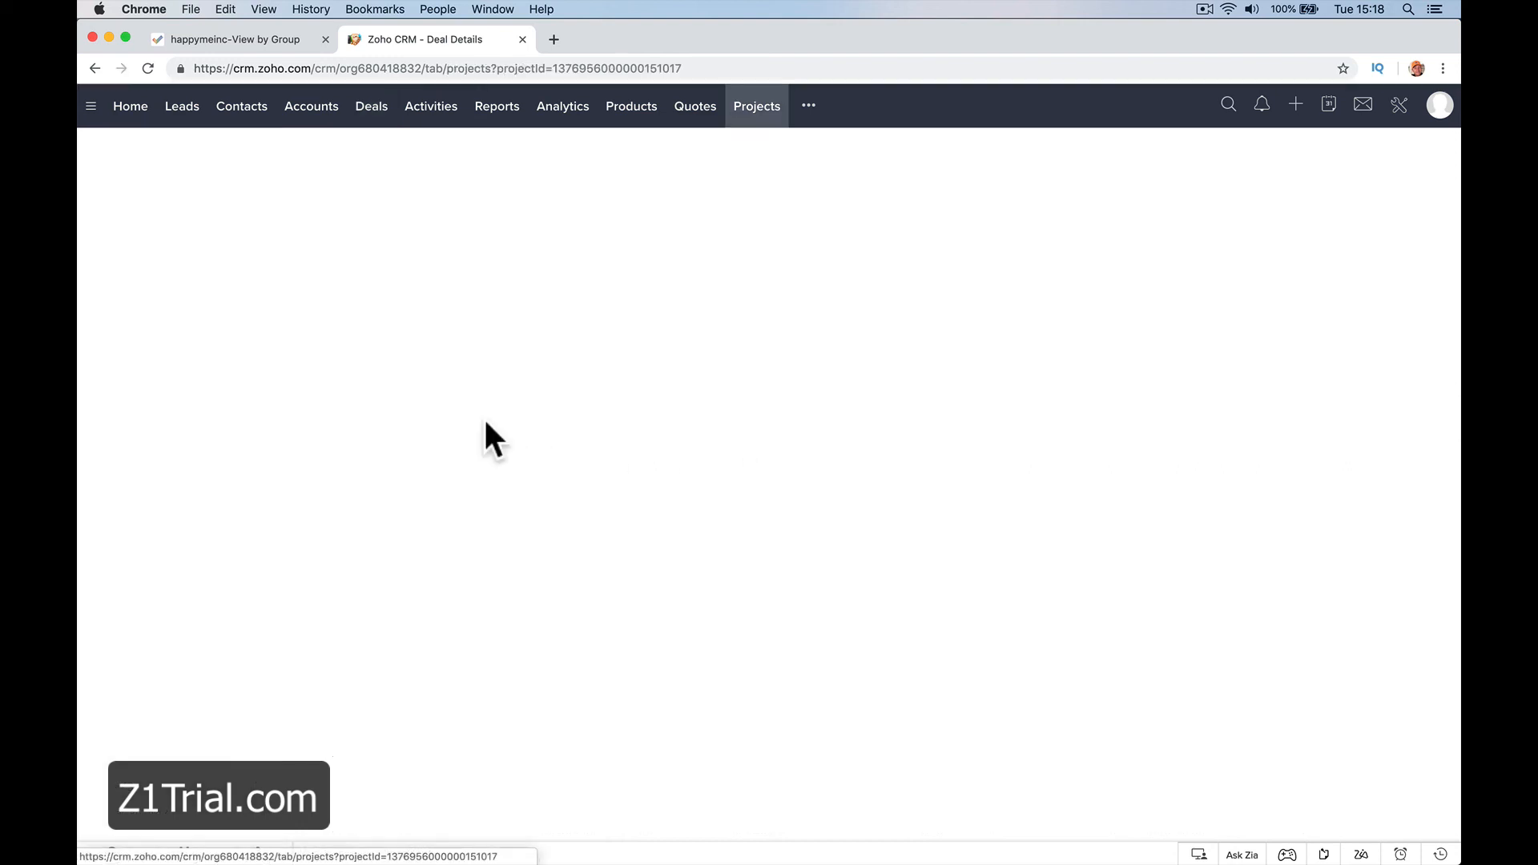